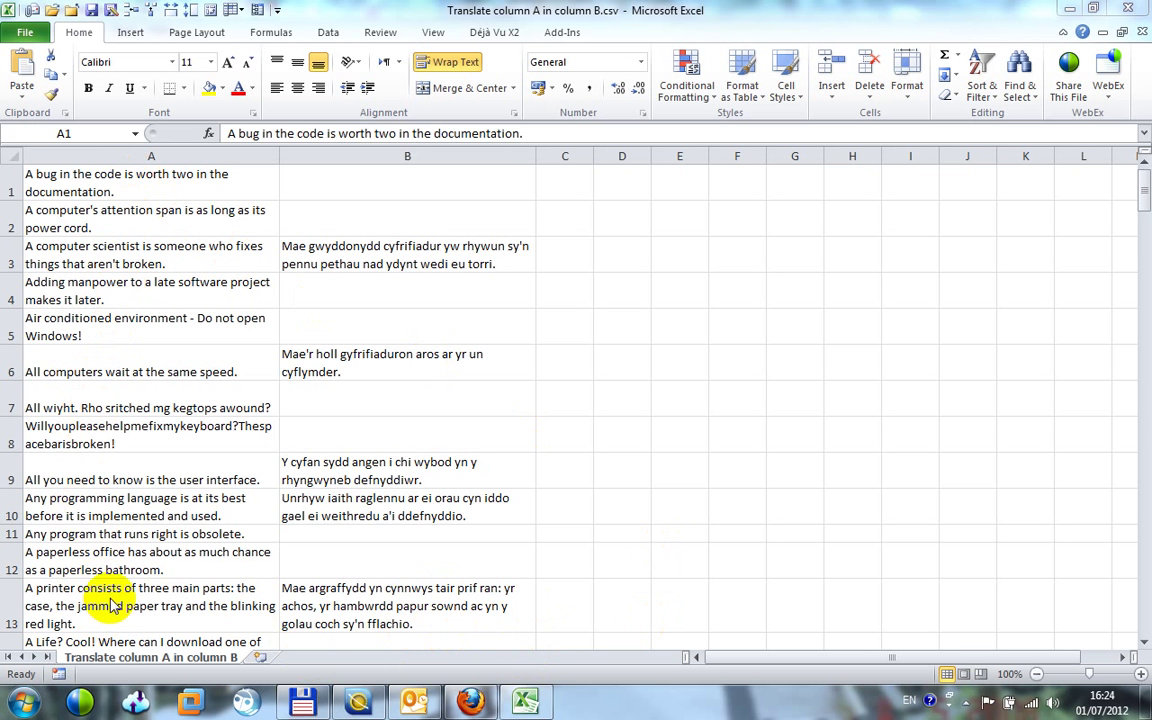
# Save the sheet over Translate column A in column B.csv, keeping CSV format, and quit Excel.
pyautogui.scroll(-9, 118, 588)
pyautogui.scroll(9, 119, 587)
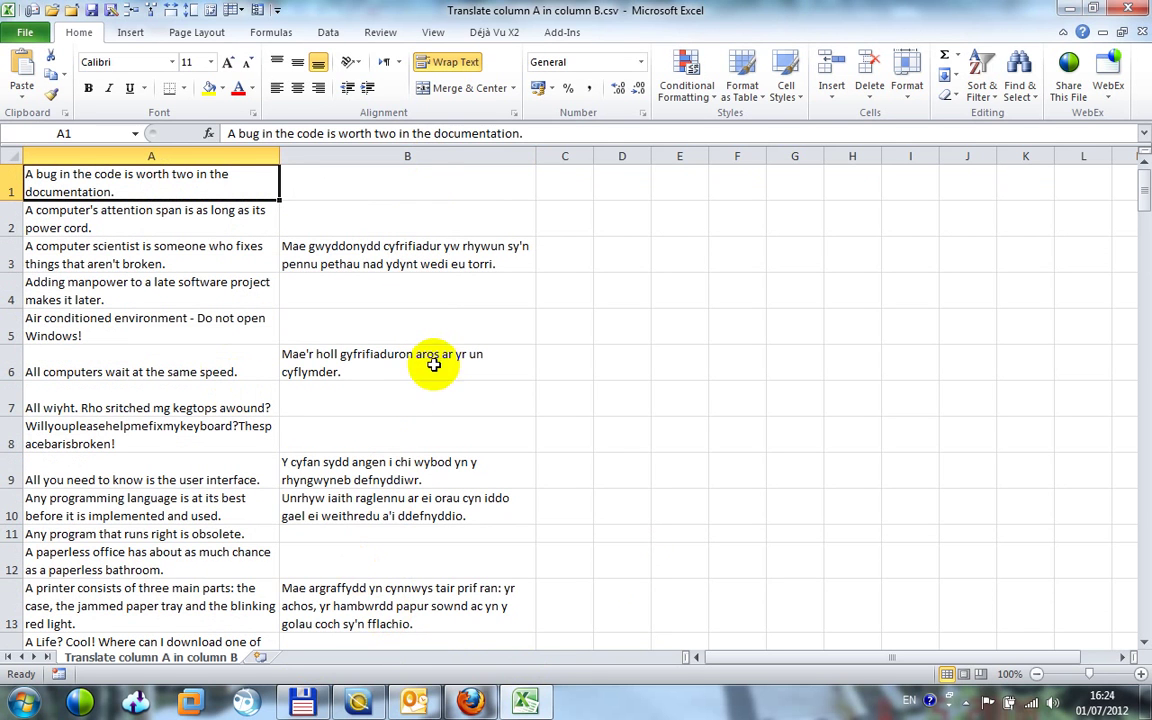
pyautogui.click(1138, 9)
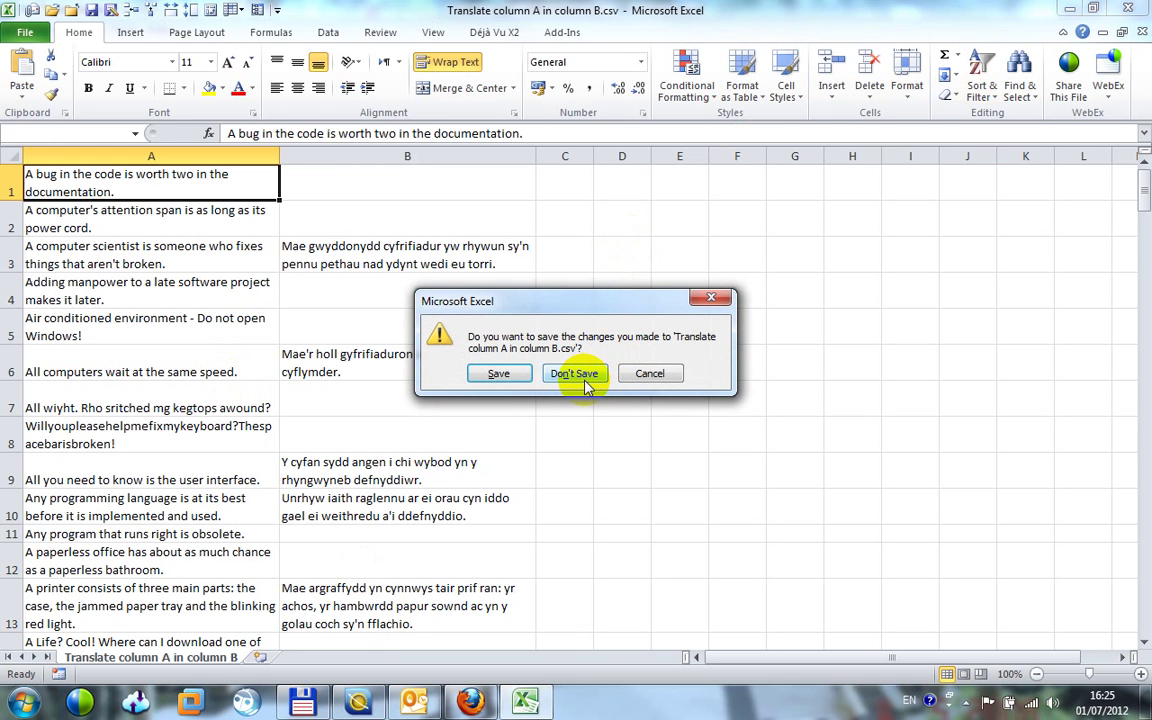
pyautogui.click(498, 374)
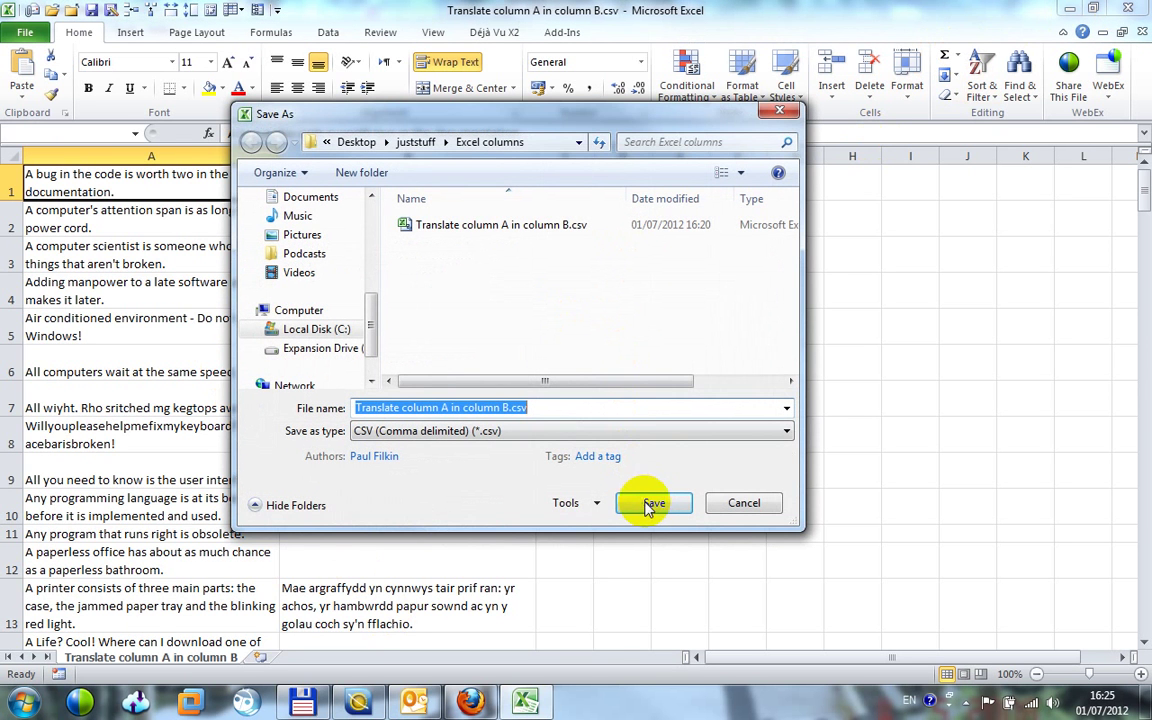
pyautogui.click(654, 503)
pyautogui.click(626, 360)
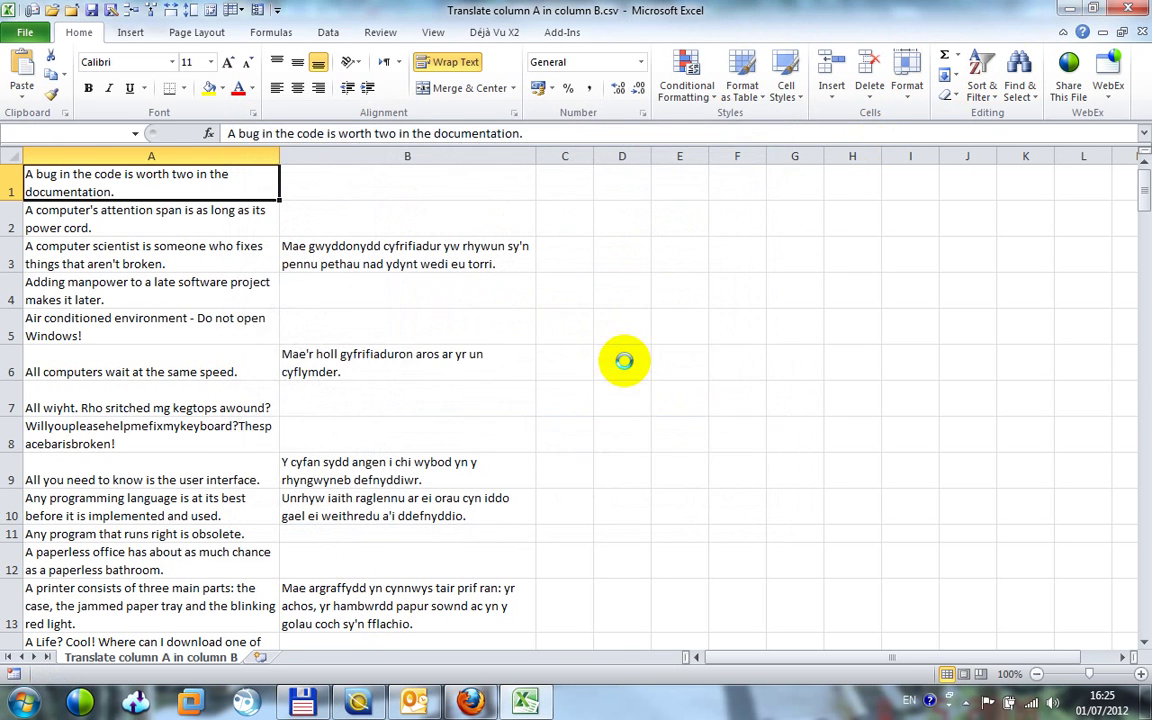
pyautogui.click(508, 420)
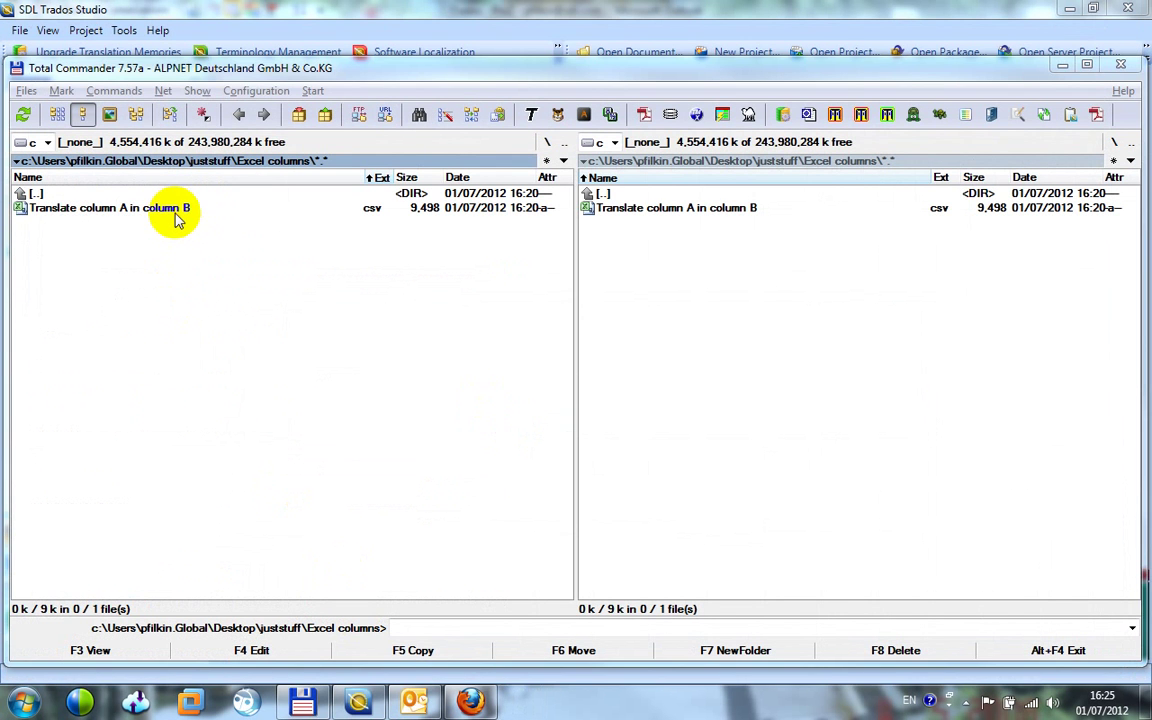
pyautogui.click(357, 703)
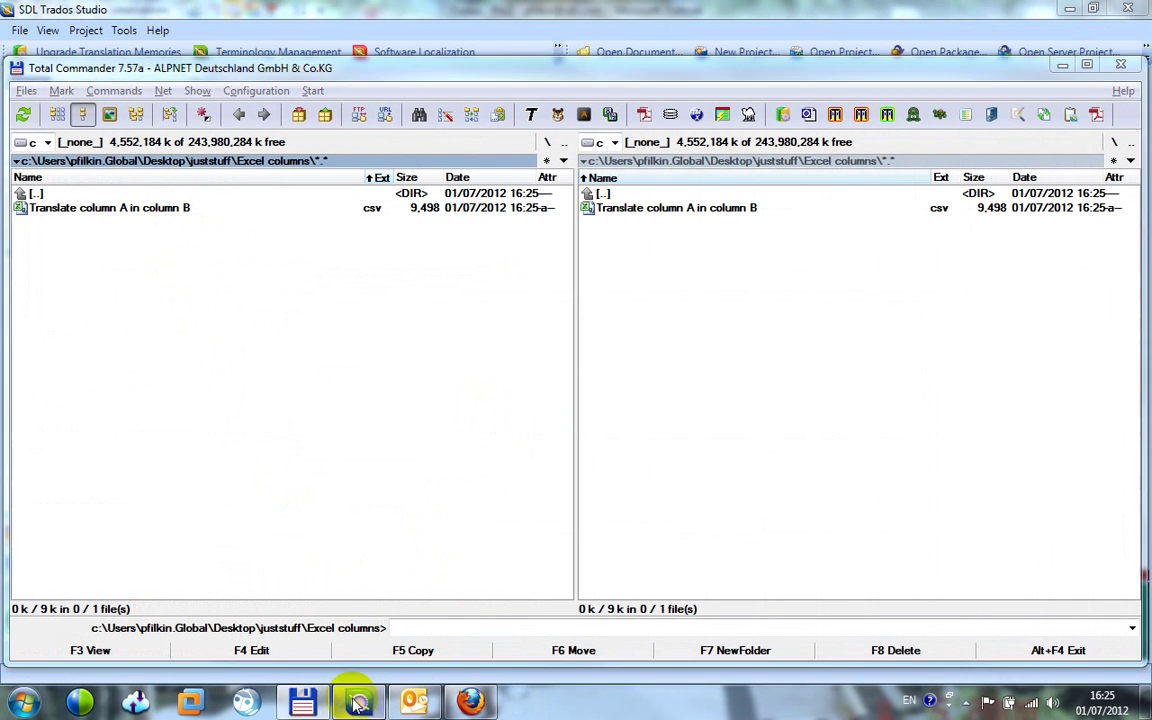
# Show the Comma Delimited Text (CSV) Format options: Comma delimiter, source column 1, translation column 2.
pyautogui.click(124, 30)
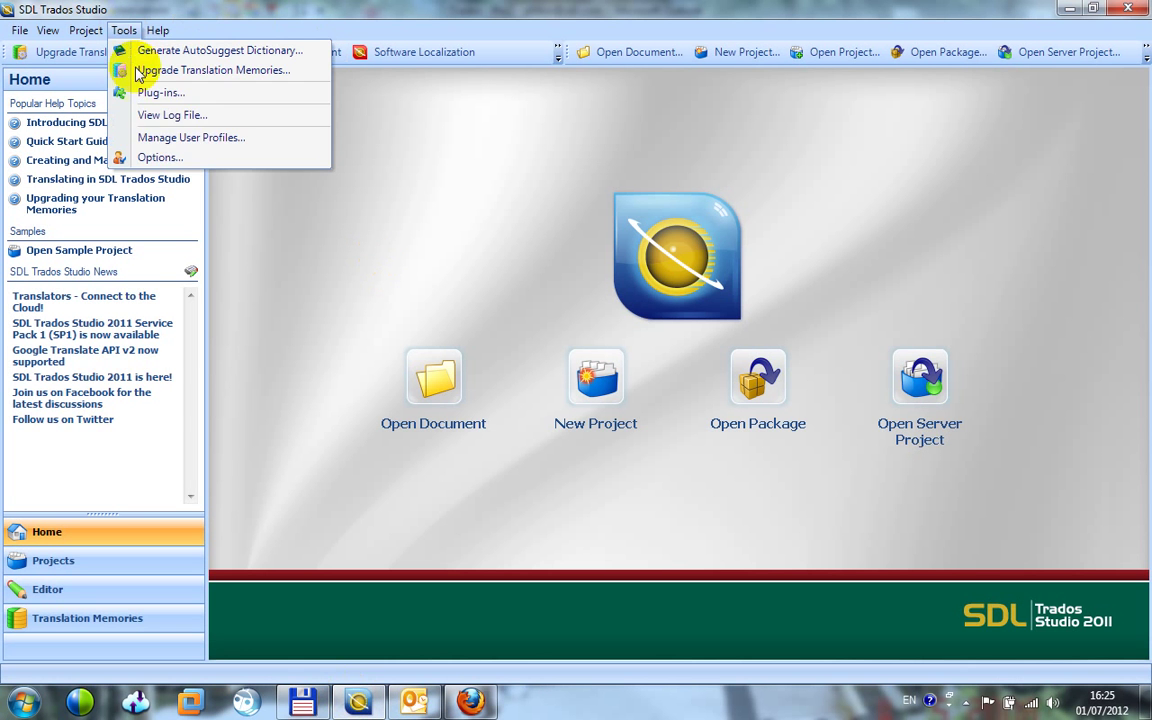
pyautogui.click(156, 157)
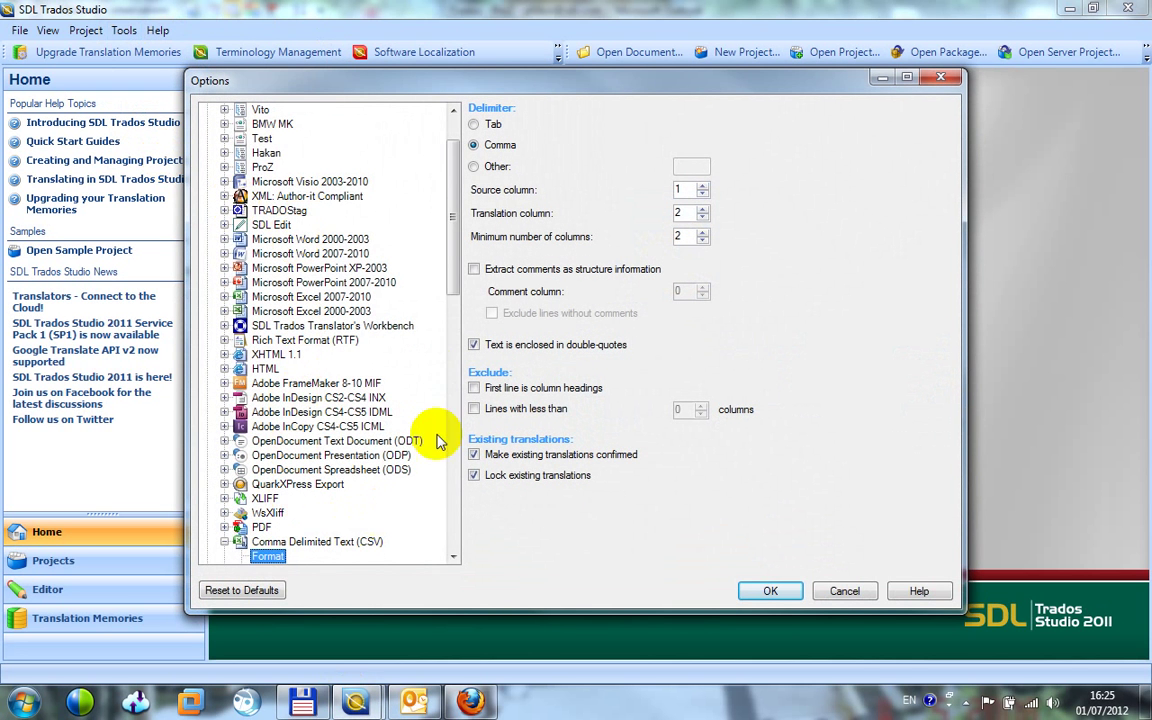
pyautogui.scroll(2, 405, 200)
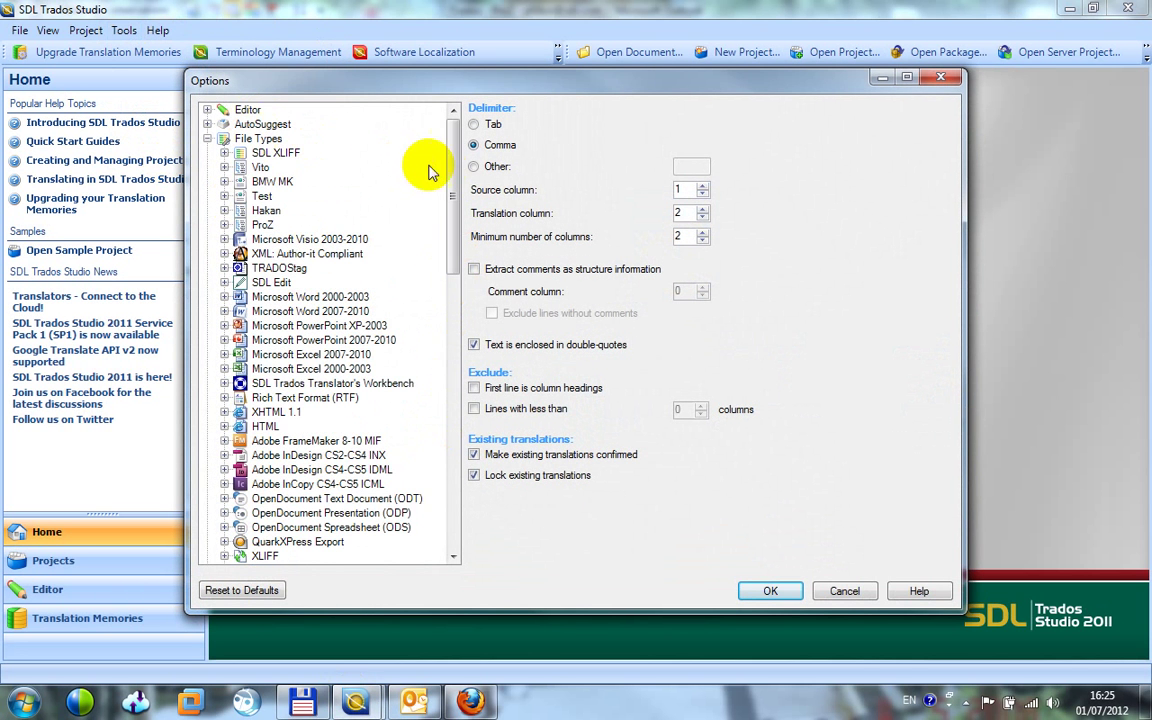
pyautogui.scroll(-10, 405, 300)
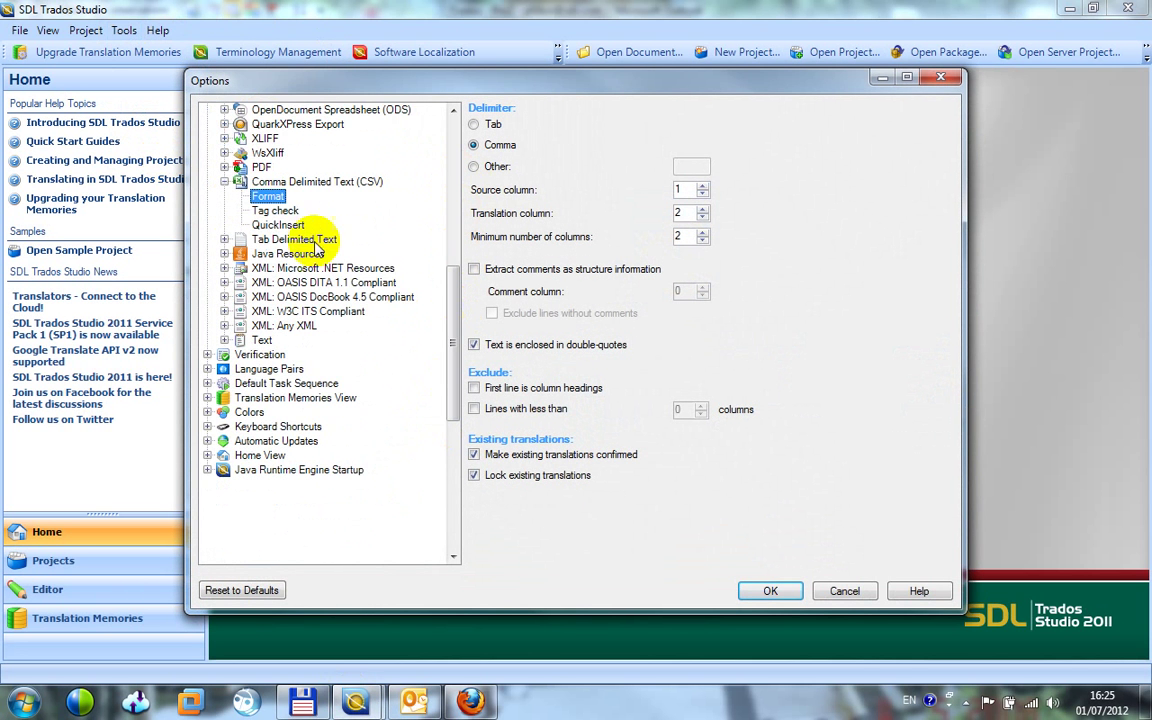
pyautogui.click(286, 180)
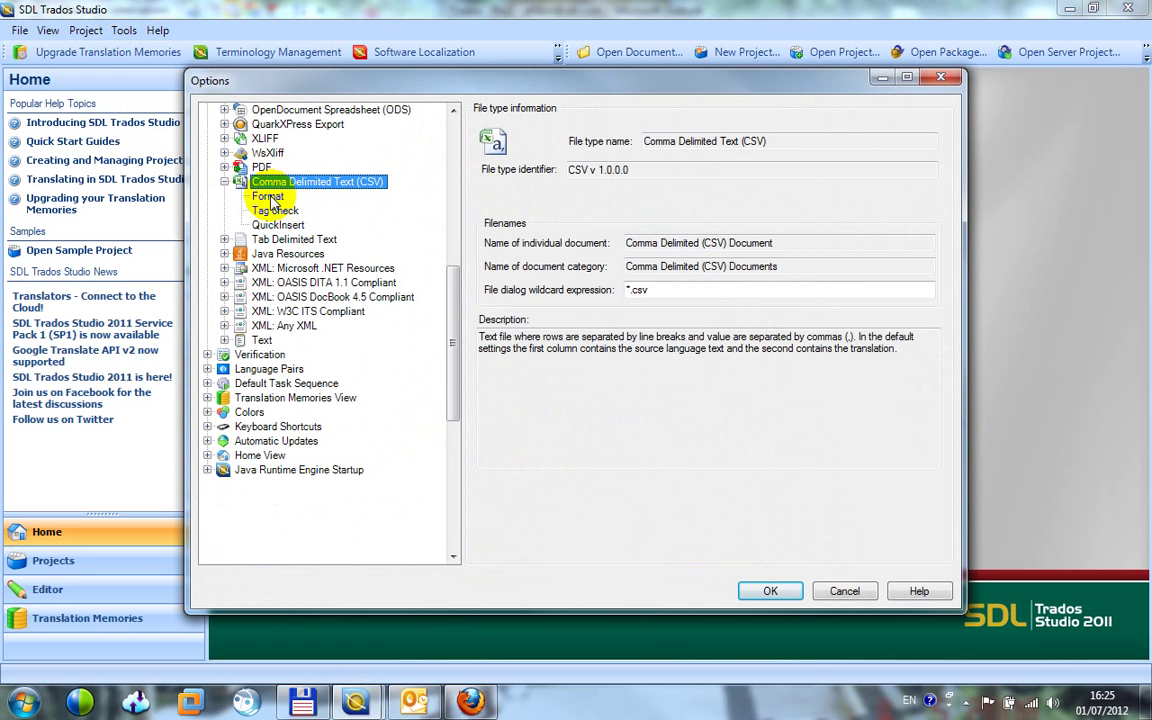
pyautogui.click(267, 198)
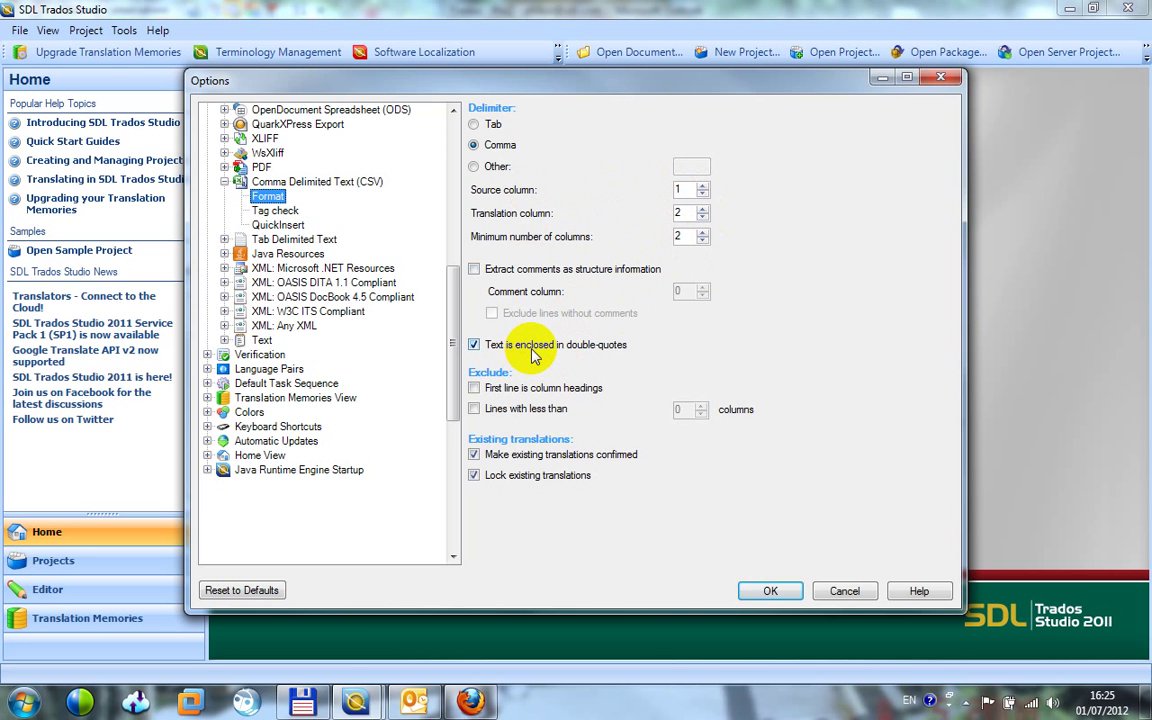
pyautogui.click(303, 698)
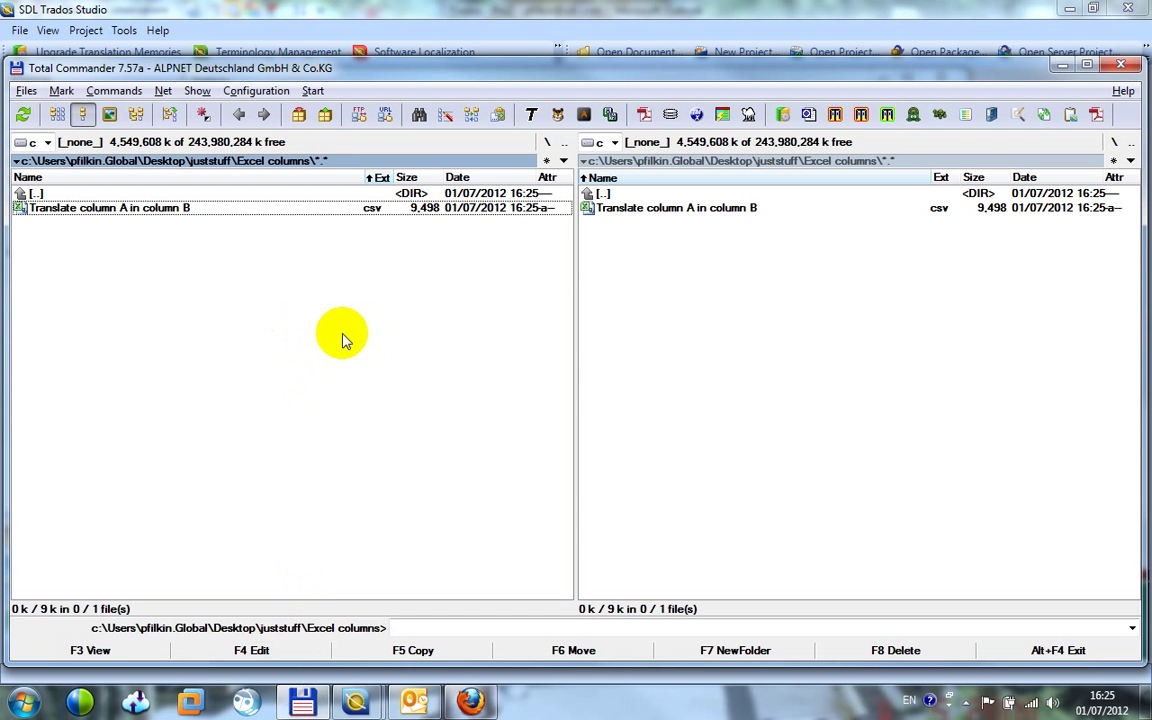
pyautogui.press('F4')
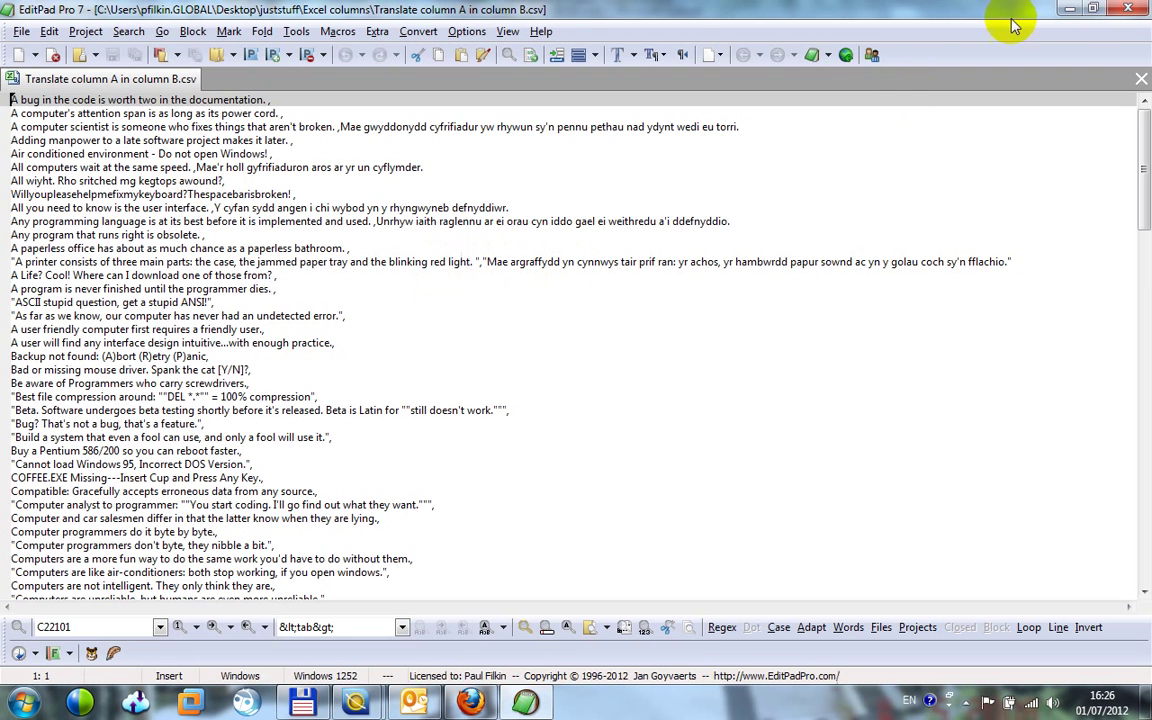
pyautogui.click(1128, 12)
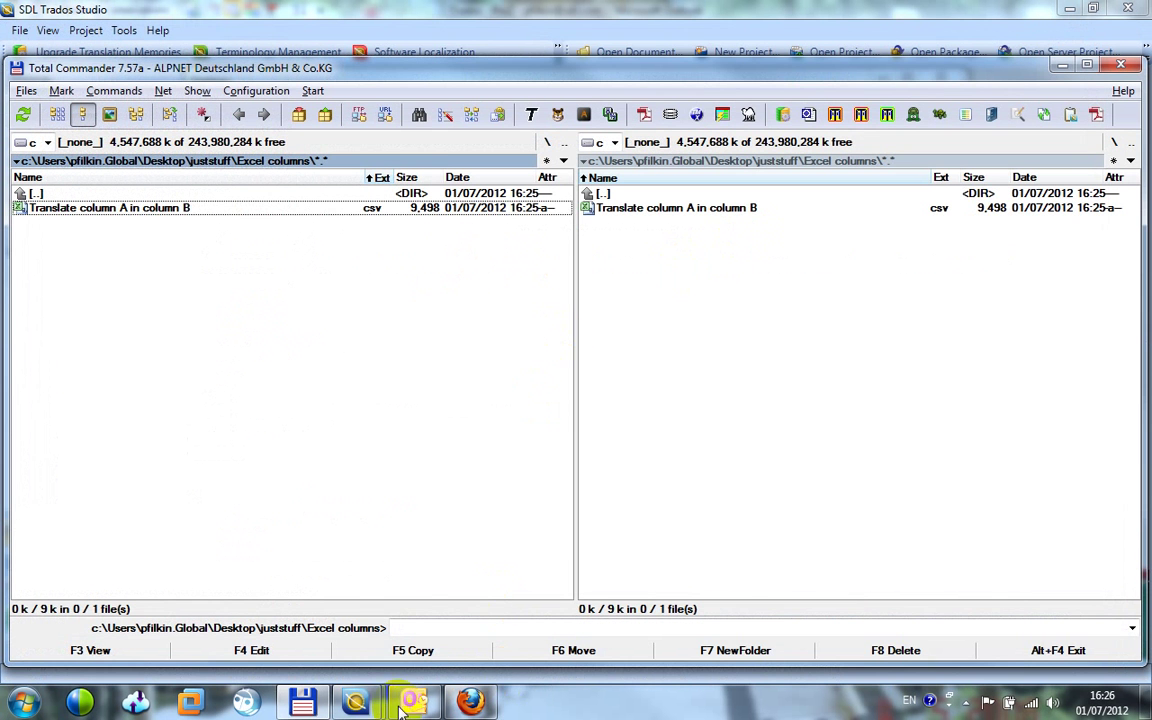
# Bring the Options dialog forward and accept it with the CSV settings left unchanged.
pyautogui.moveTo(355, 700)
pyautogui.click(391, 585)
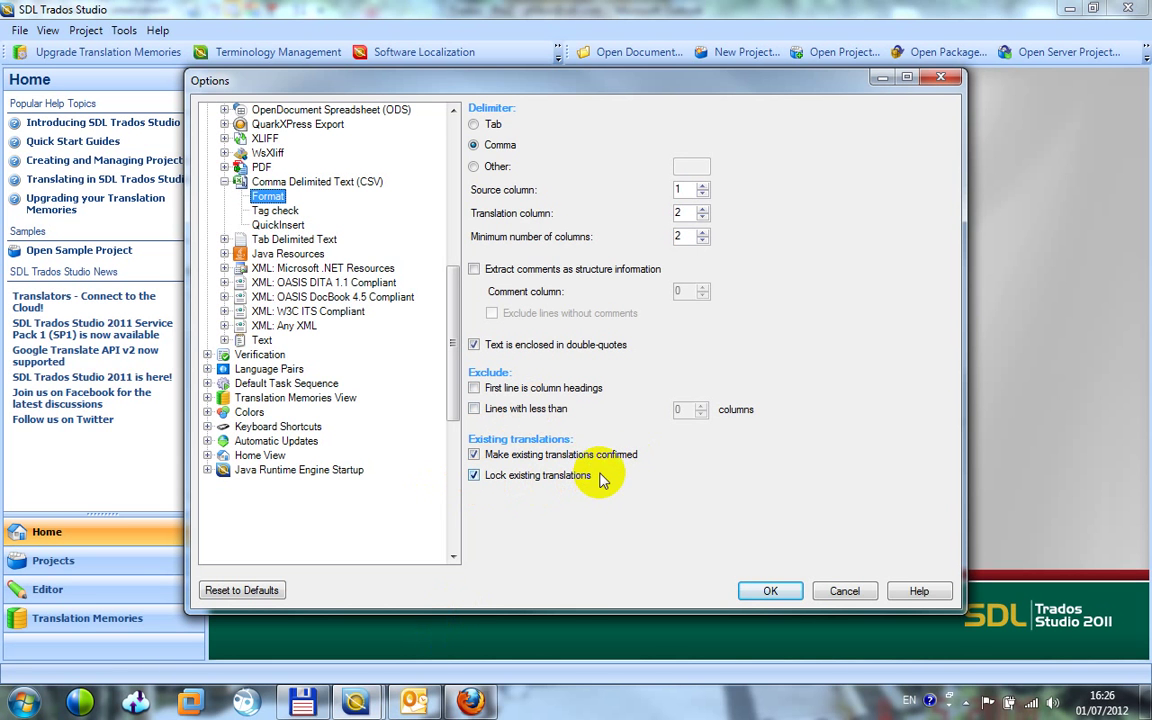
pyautogui.click(793, 599)
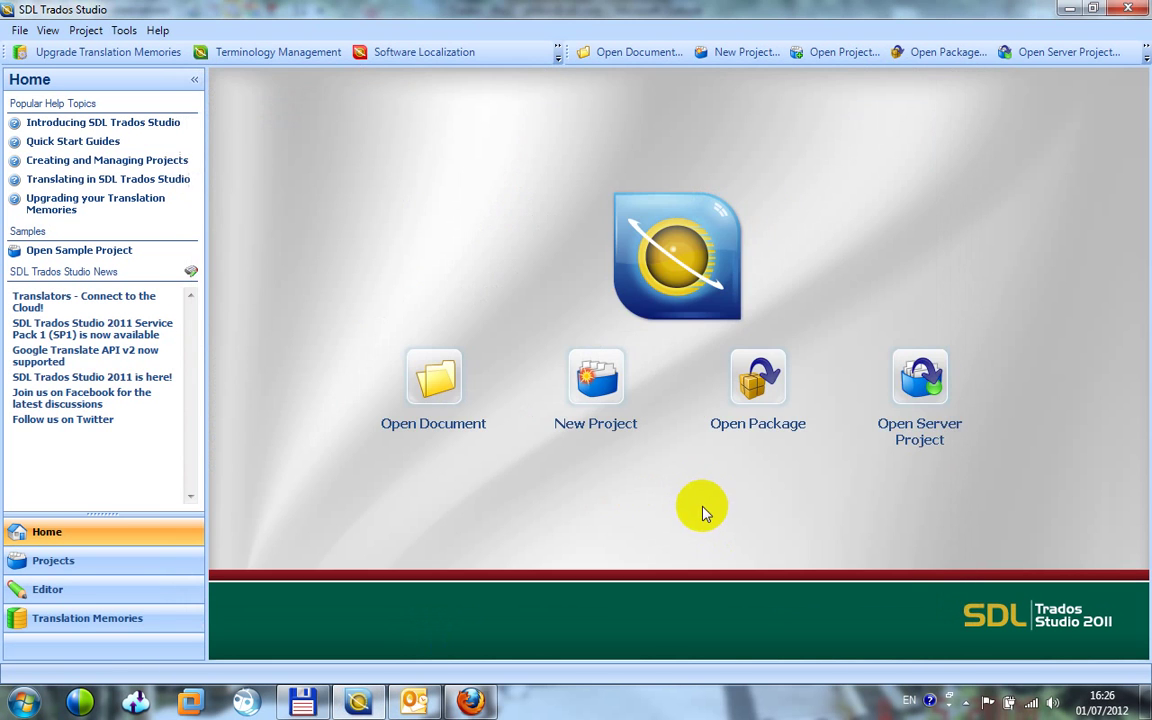
# Open Translate column A in column B.csv with the en-US to cy-GB language pair.
pyautogui.click(435, 397)
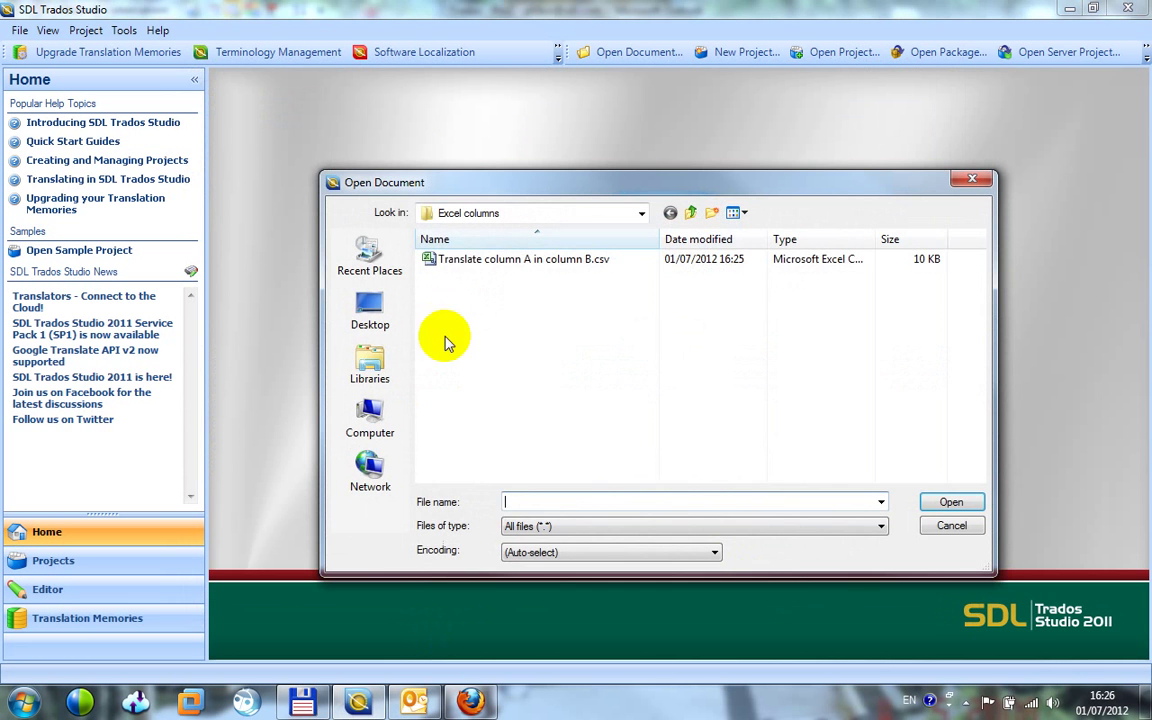
pyautogui.click(470, 262)
pyautogui.click(968, 507)
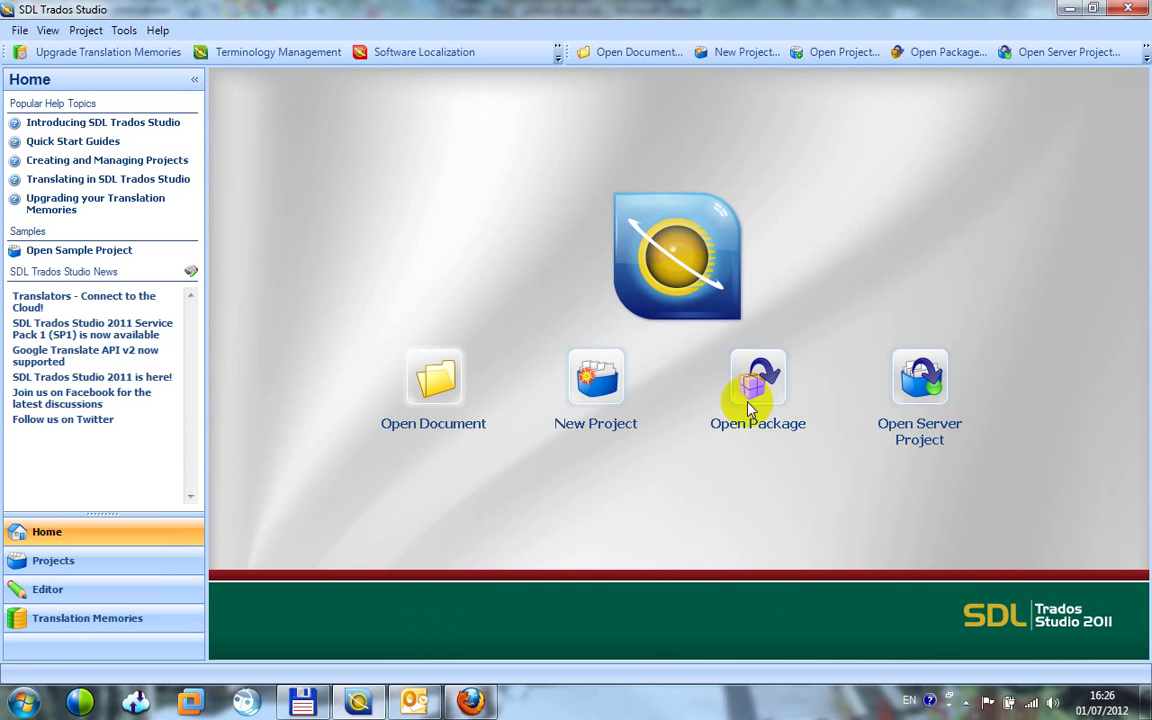
pyautogui.click(668, 505)
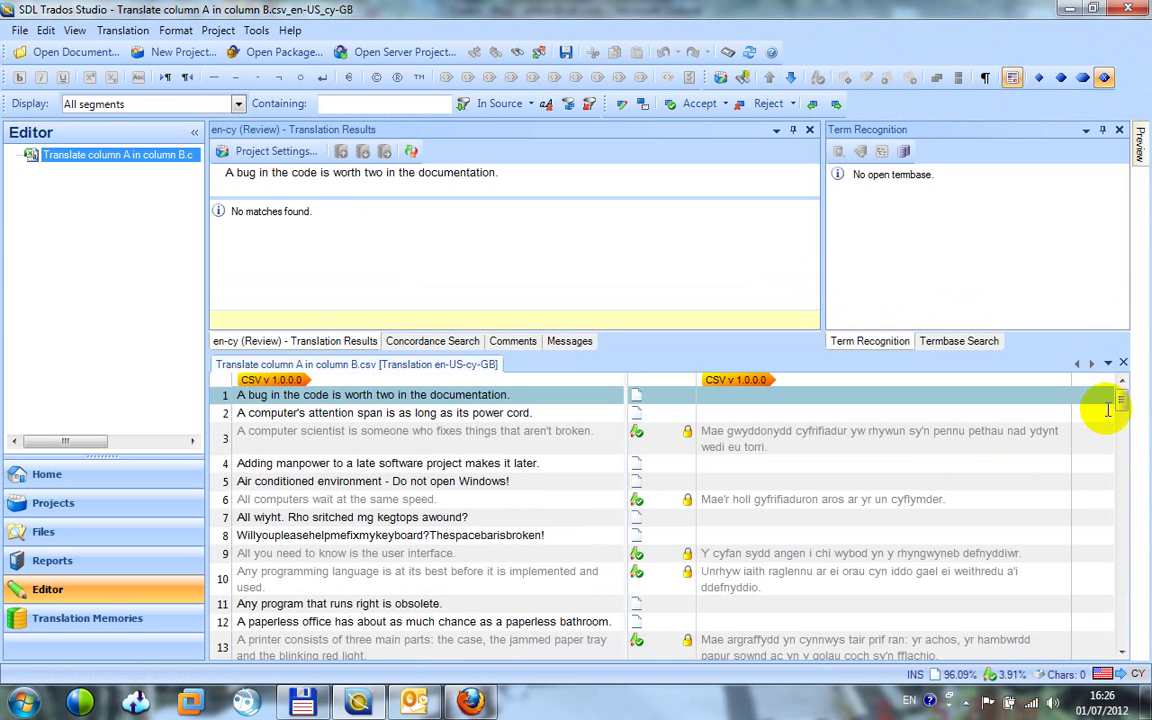
pyautogui.moveTo(1121, 399)
pyautogui.mouseDown()
pyautogui.moveTo(1124, 473)
pyautogui.moveTo(1121, 385)
pyautogui.mouseUp()
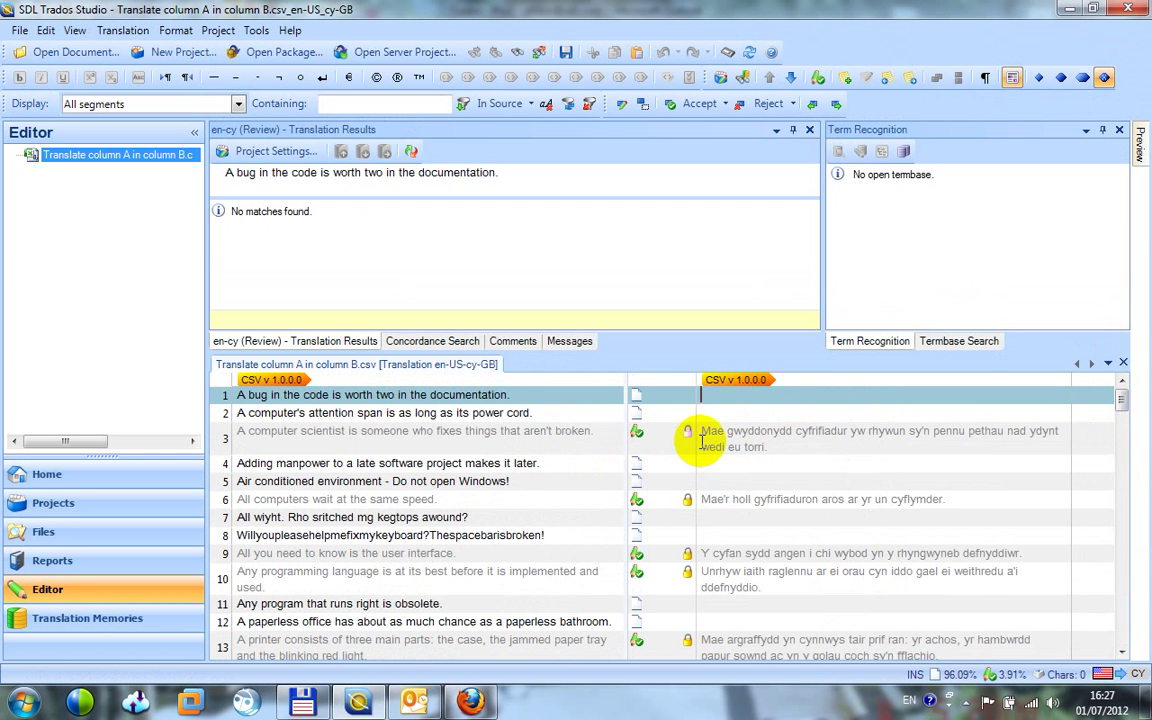
pyautogui.click(1121, 408)
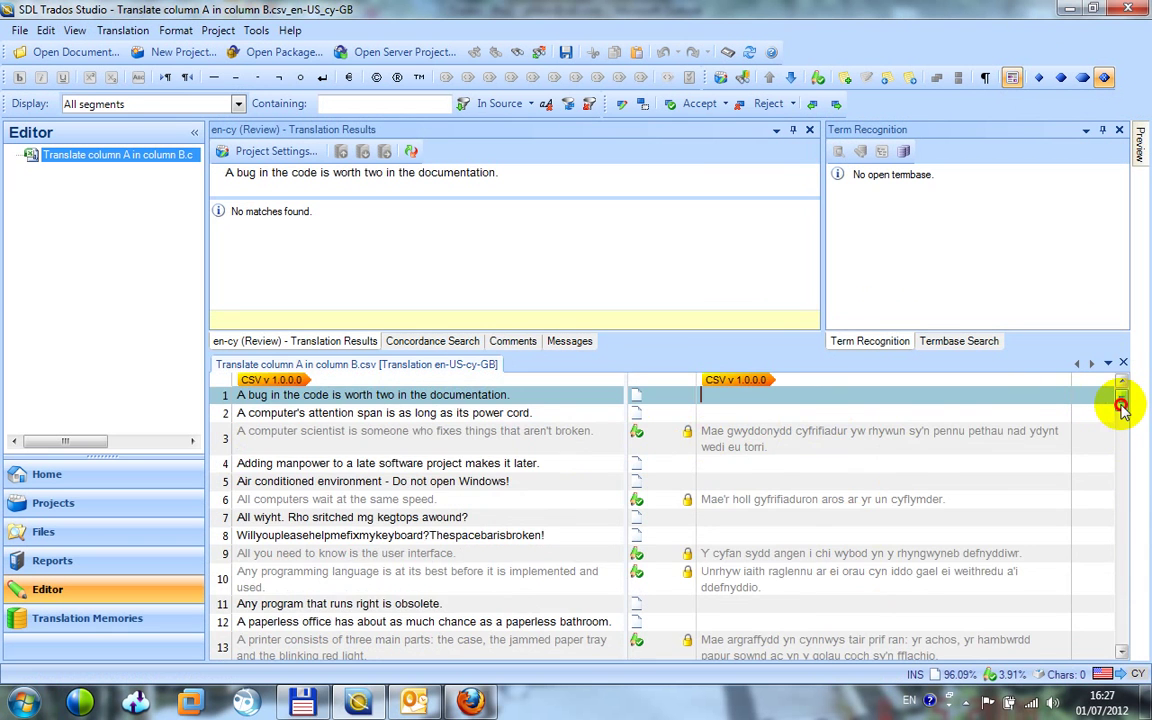
pyautogui.moveTo(1121, 408)
pyautogui.mouseDown()
pyautogui.moveTo(1124, 424)
pyautogui.moveTo(1121, 396)
pyautogui.mouseUp()
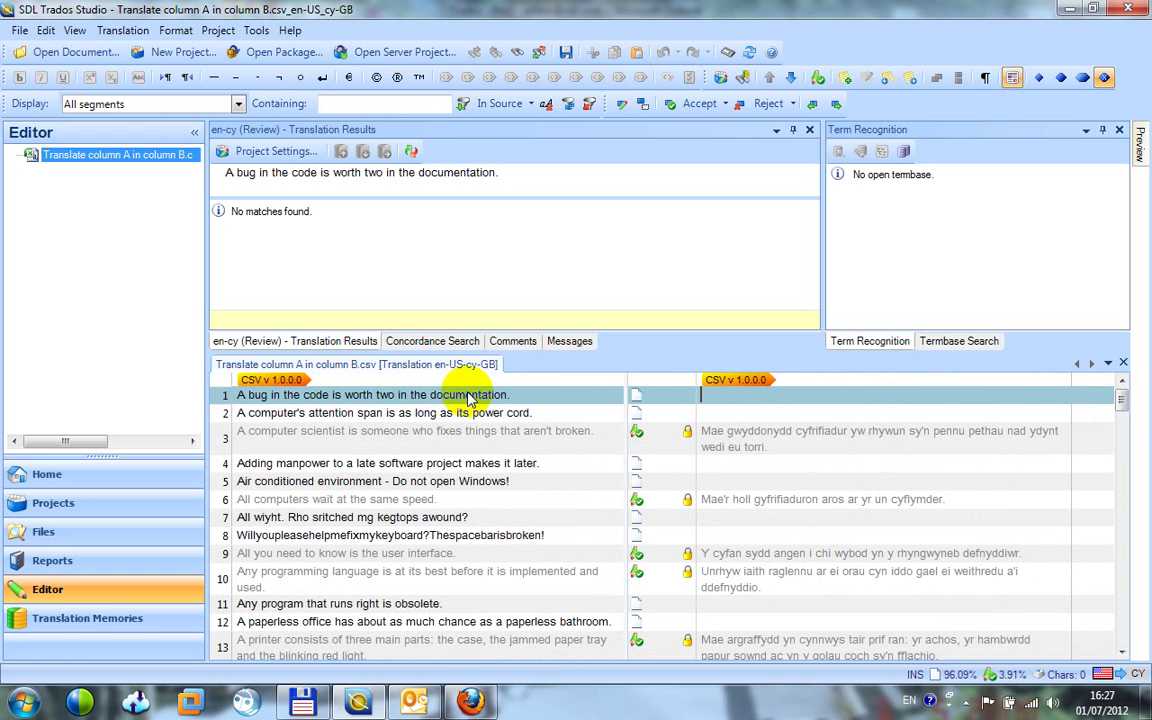
# Enter and confirm translations 'g tai' for segment 1 and 'A' for segment 2.
pyautogui.write('g')
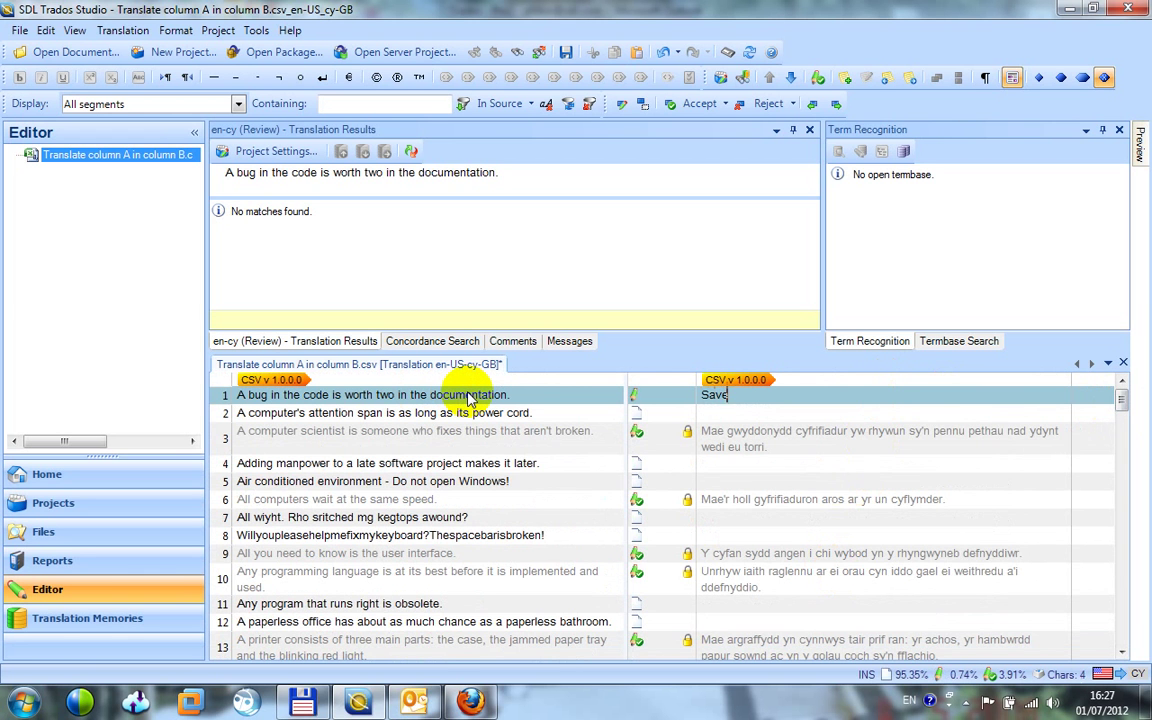
pyautogui.write(' tai')
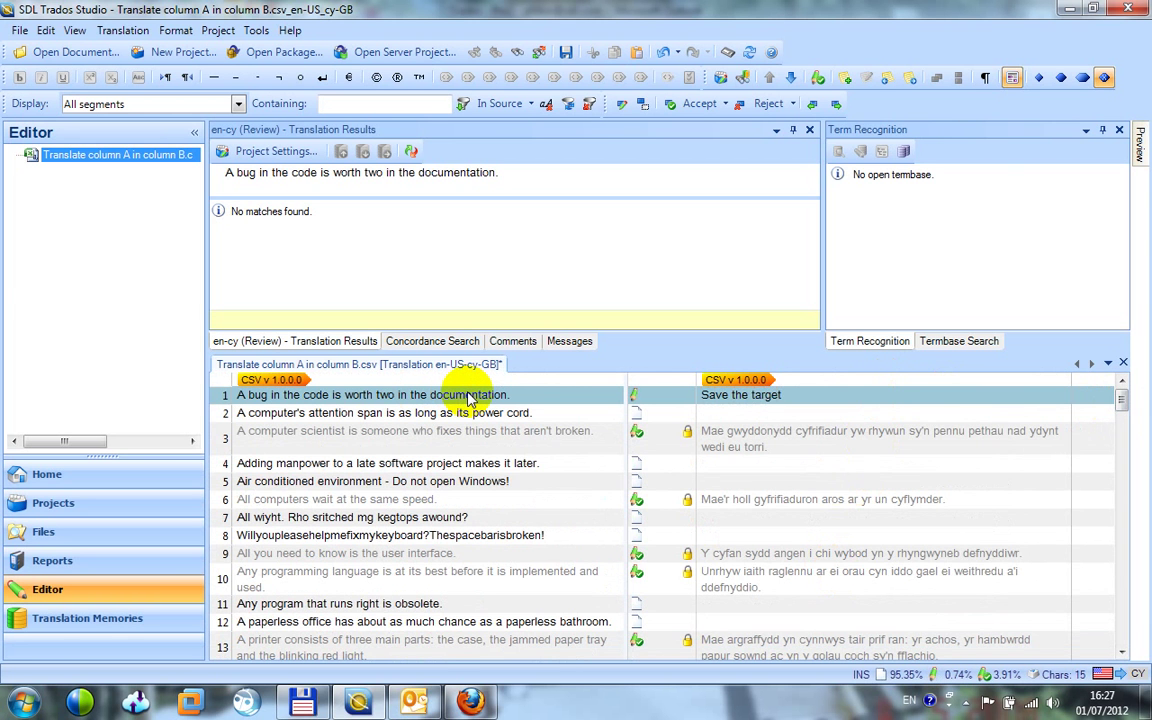
pyautogui.hotkey('ctrl', 'Return')
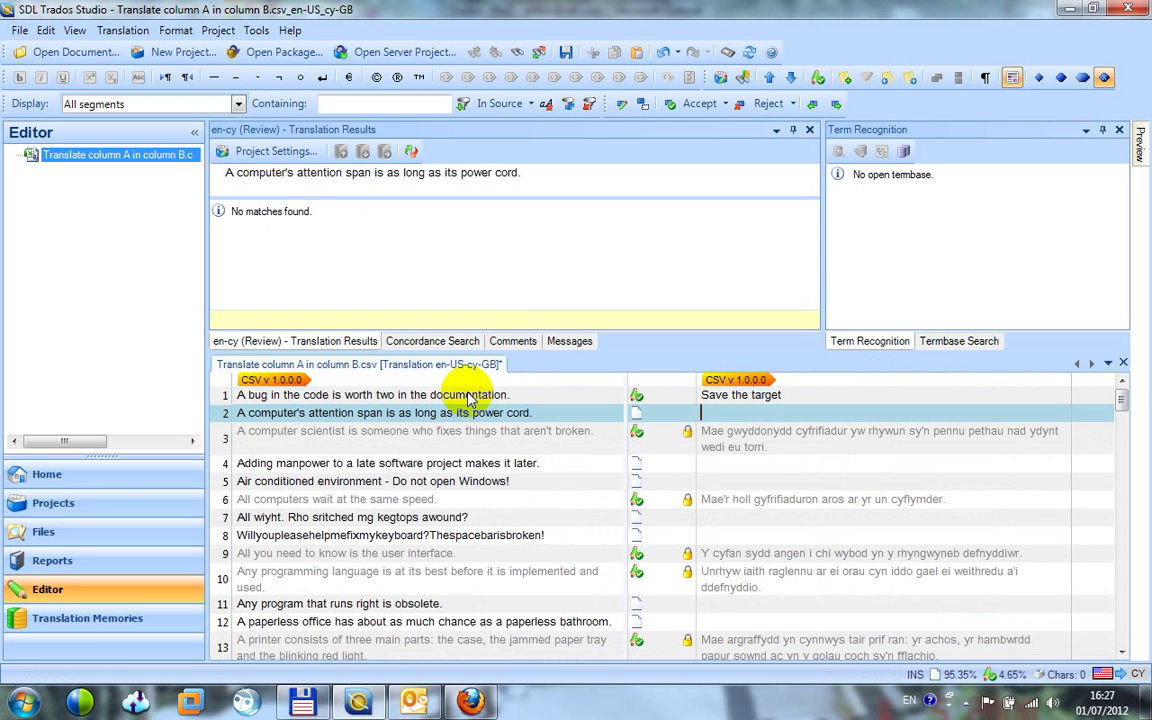
pyautogui.write('A')
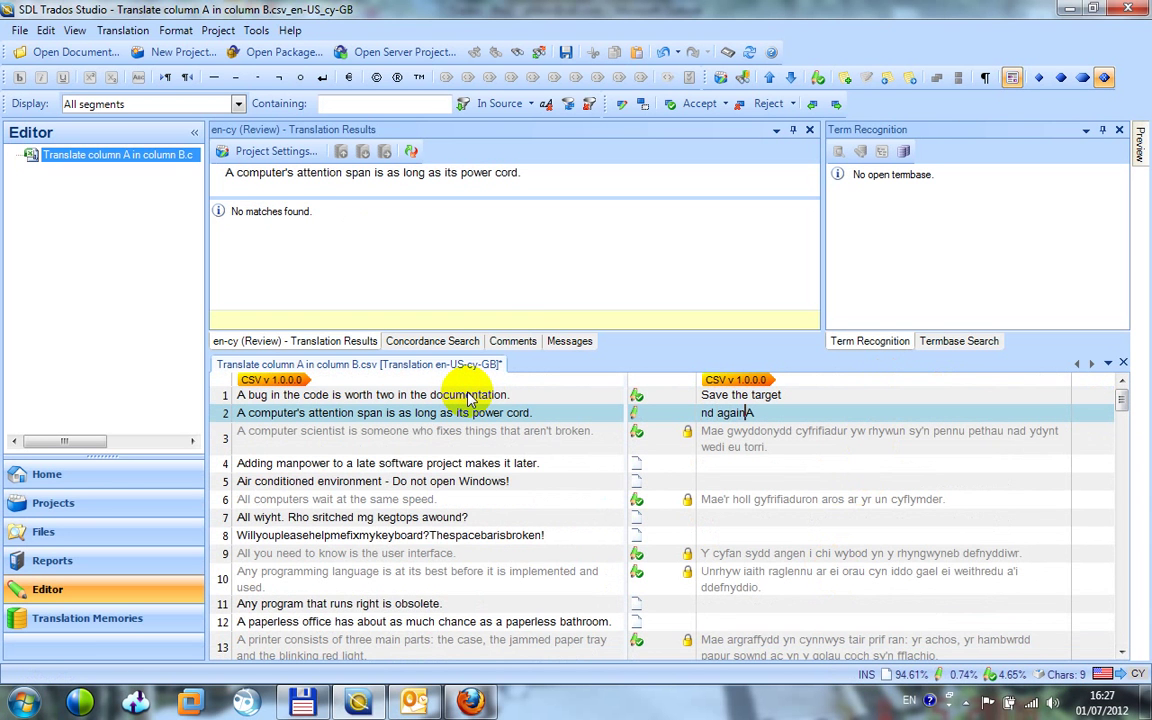
pyautogui.hotkey('ctrl', 'Return')
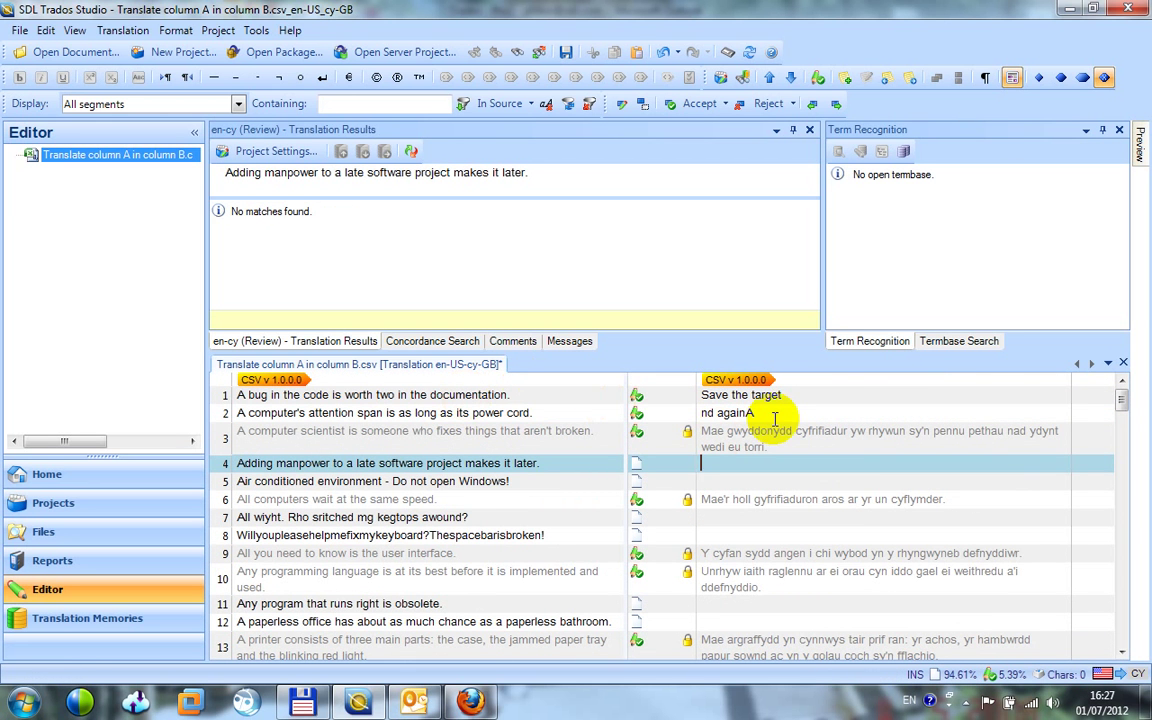
# Save the target file as t_Translate column A in column B.csv.
pyautogui.hotkey('shift', 'F12')
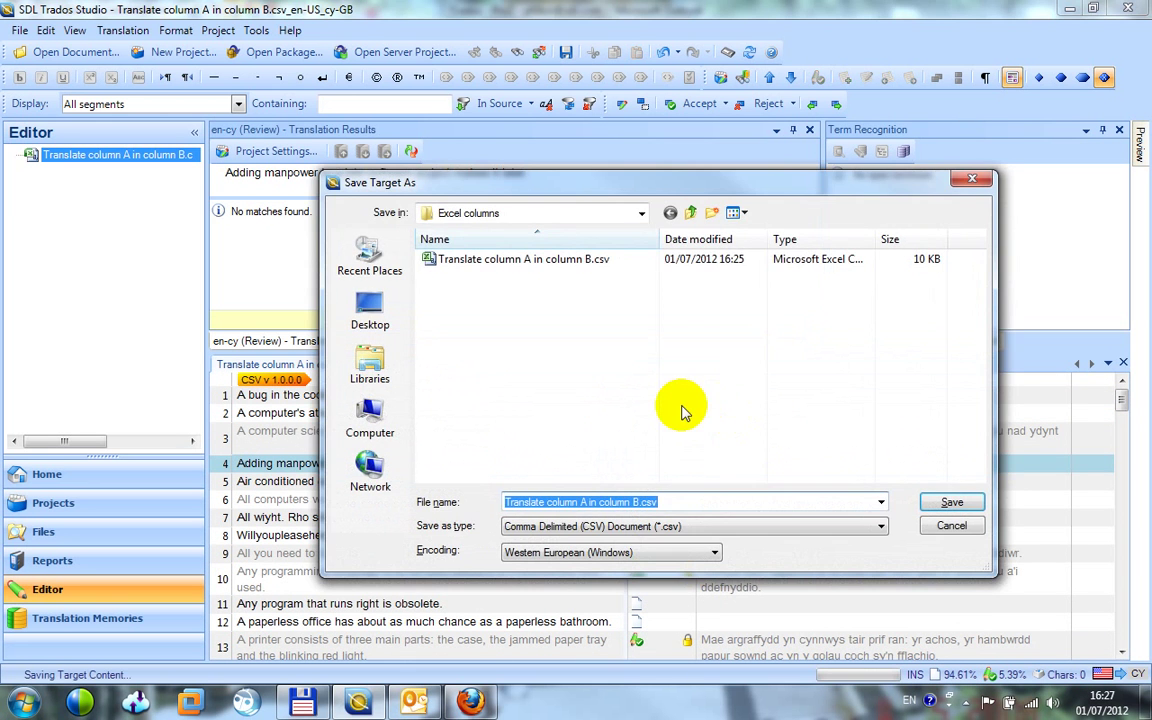
pyautogui.write('t_')
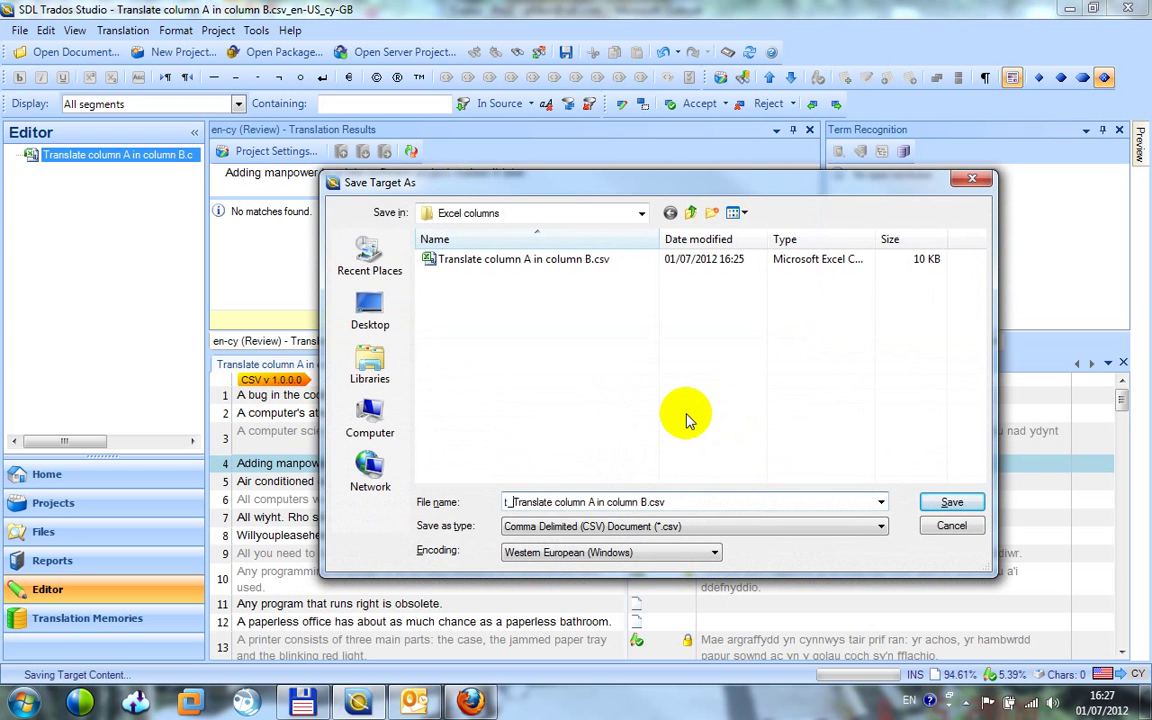
pyautogui.click(951, 503)
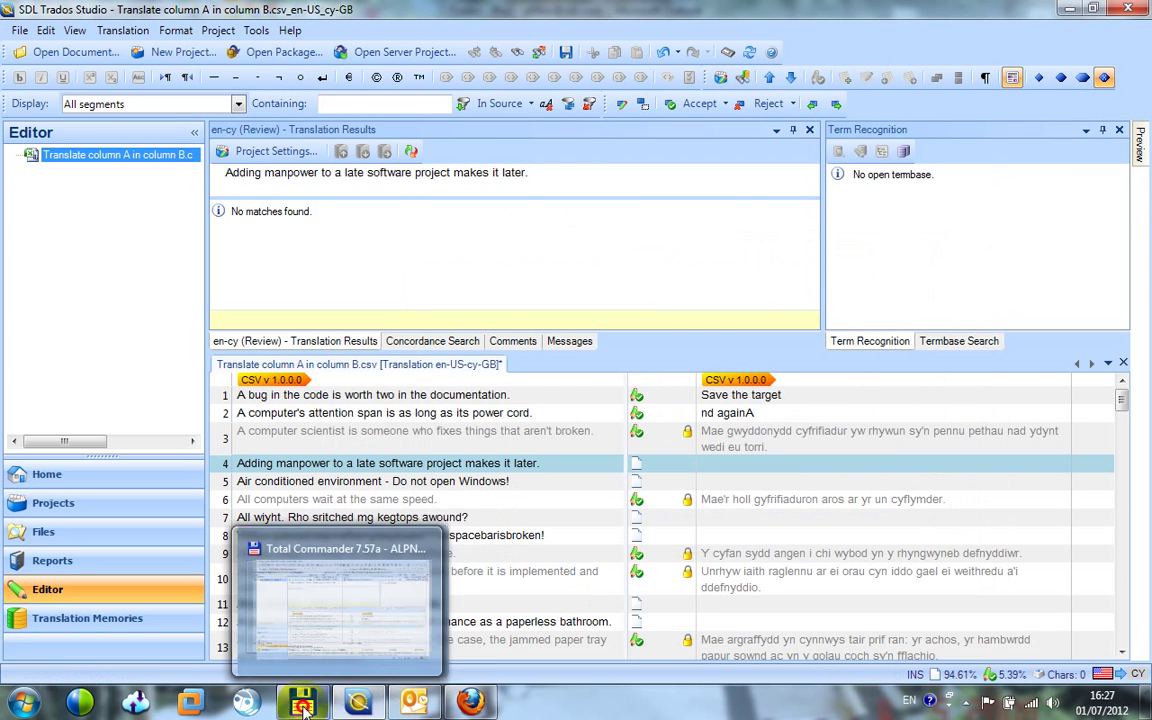
pyautogui.click(355, 703)
# Open t_Translate column A in column B.csv in Excel and autofit column B.
pyautogui.click(157, 208)
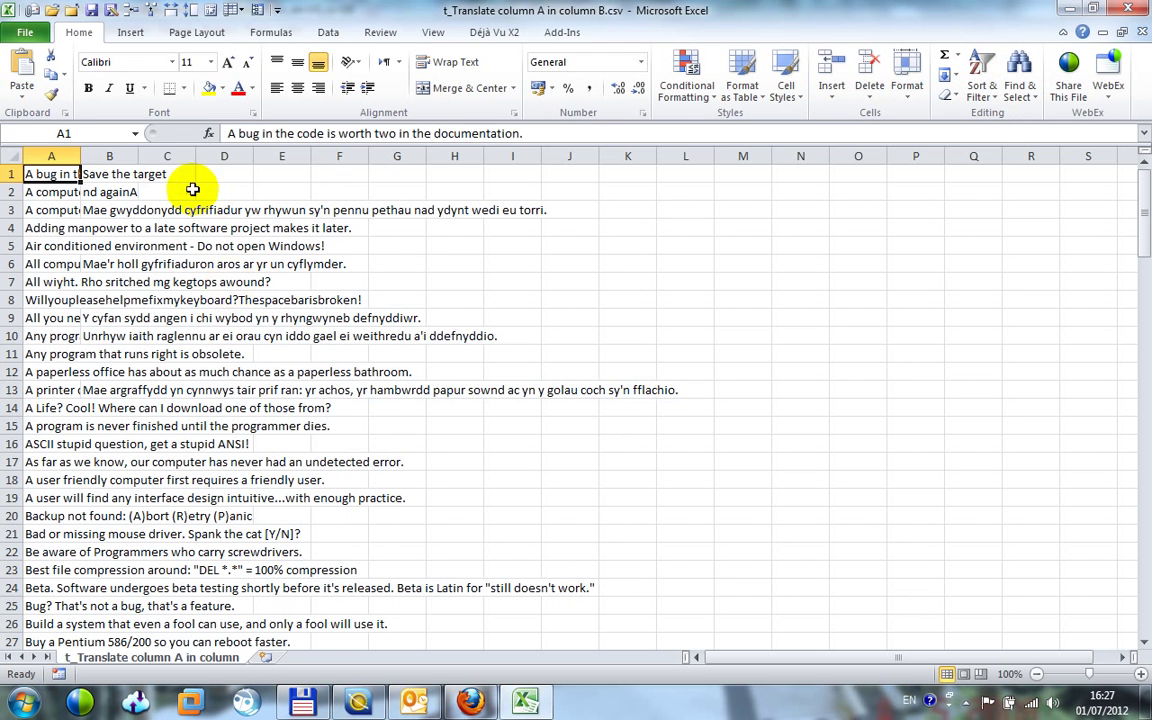
pyautogui.moveTo(136, 155); pyautogui.dragTo(135, 155)
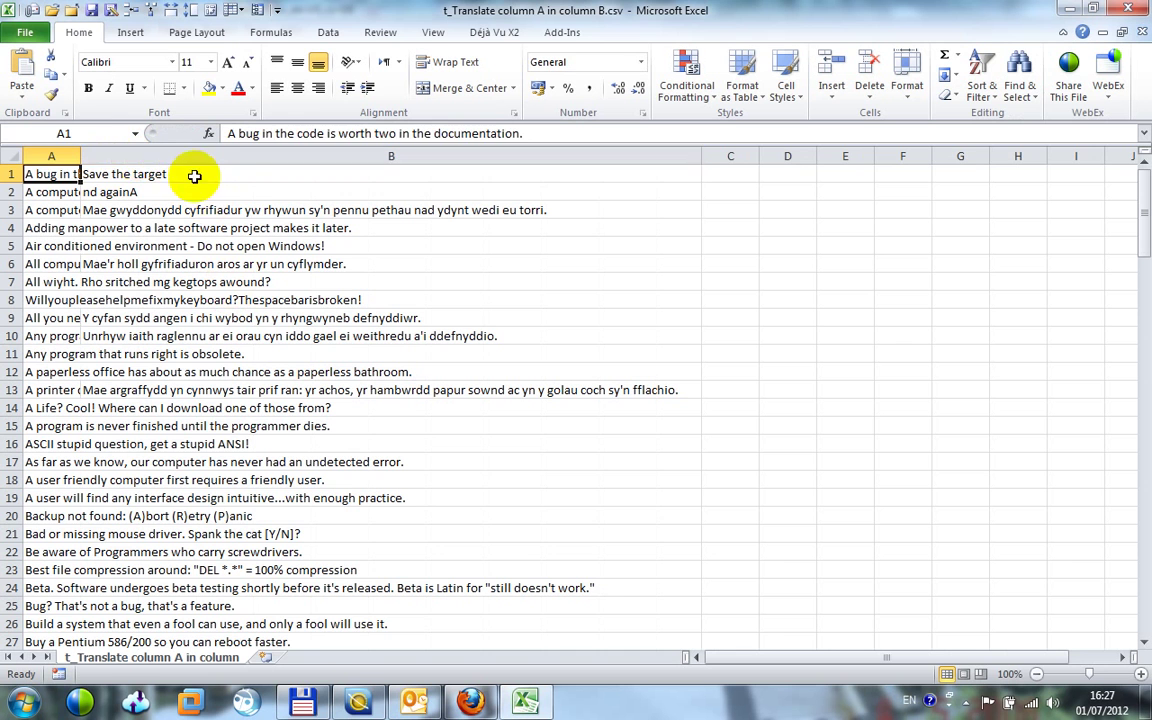
pyautogui.doubleClick(136, 155)
pyautogui.click(213, 178)
# Check the translations in cells B1–B4 against the source sentence in A1.
pyautogui.press('Down')
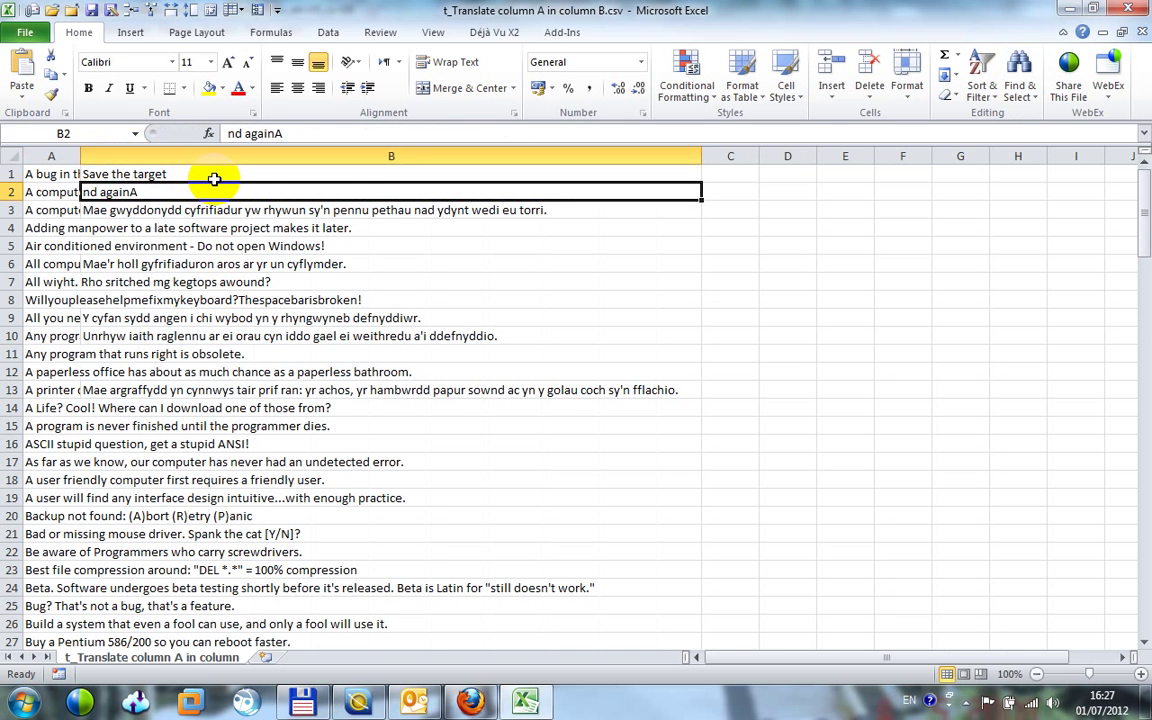
pyautogui.press('Down')
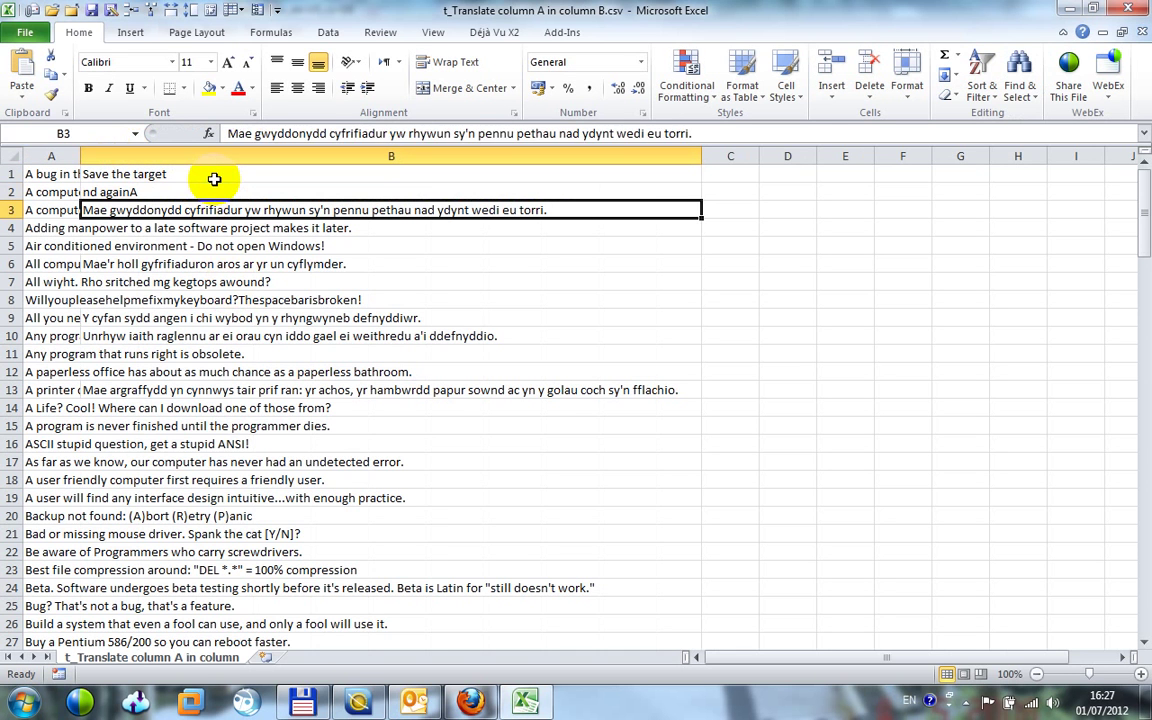
pyautogui.press('Down')
pyautogui.press('Up')
pyautogui.press('Up')
pyautogui.press('Up')
pyautogui.press('Left')
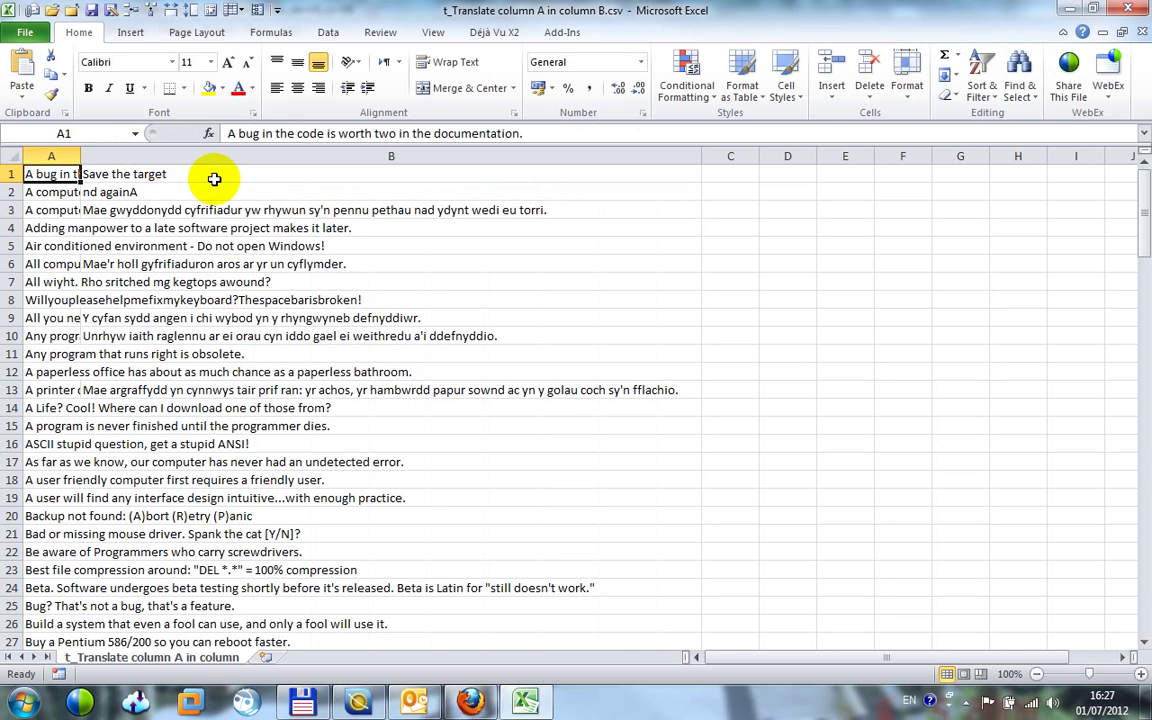
pyautogui.press('Right')
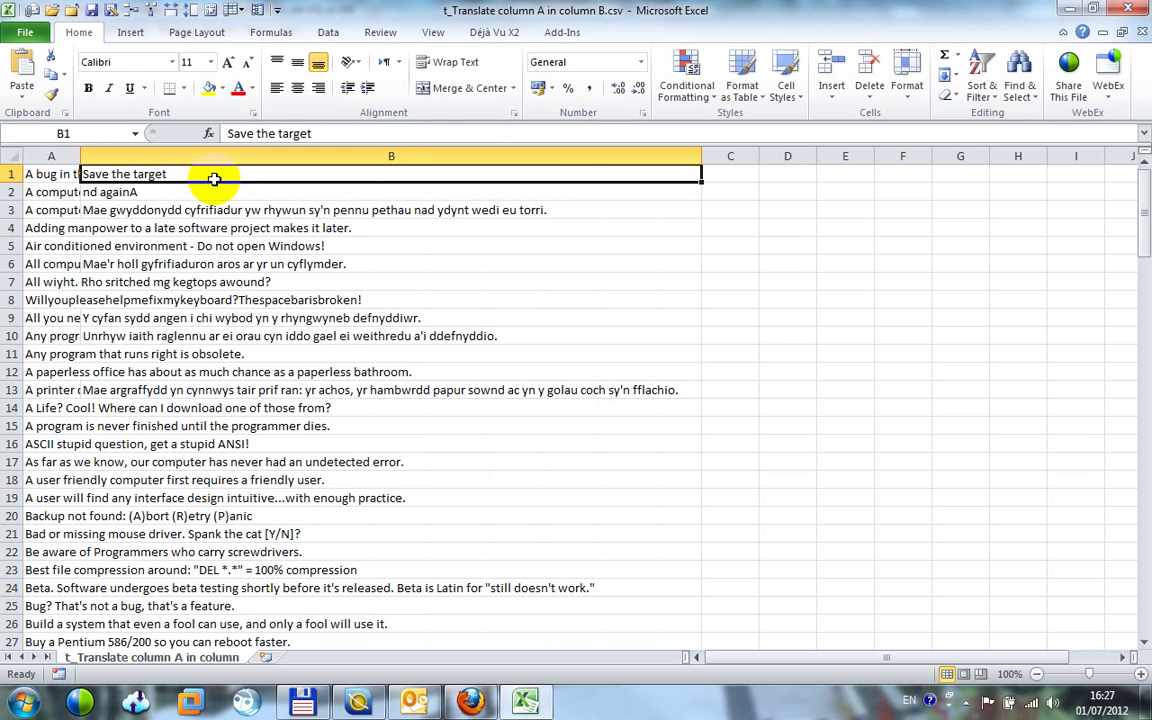
# Close Excel without saving changes and return to Trados Studio.
pyautogui.click(1135, 12)
pyautogui.click(568, 374)
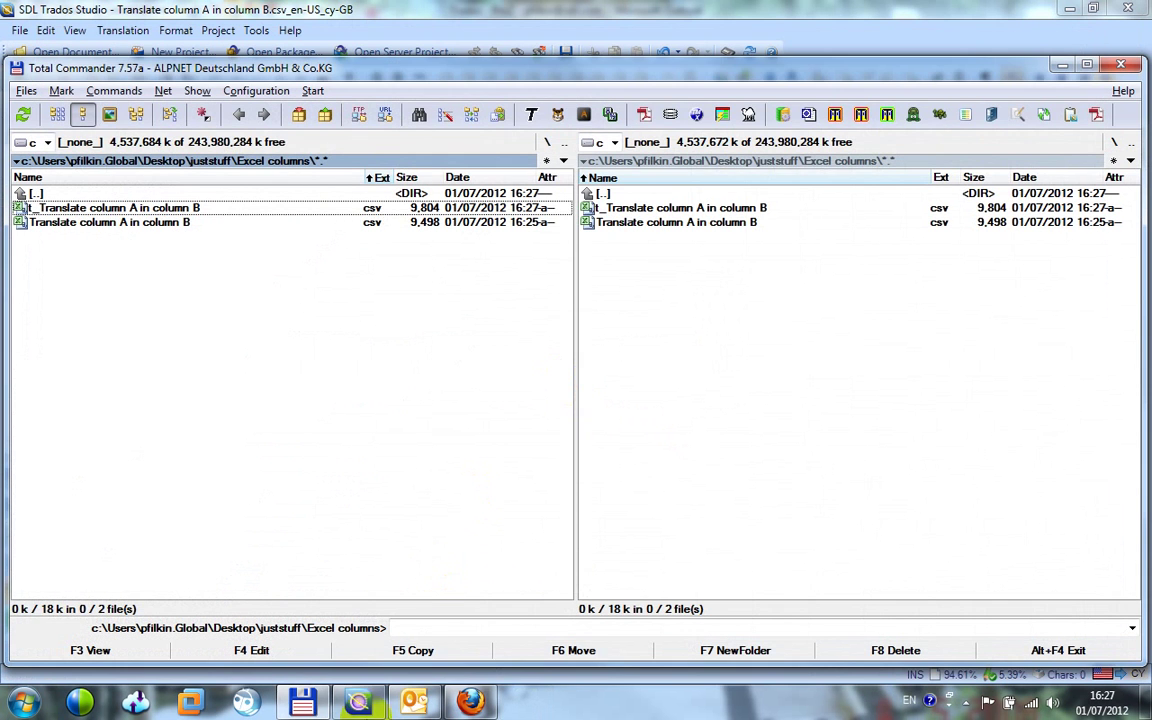
pyautogui.click(362, 705)
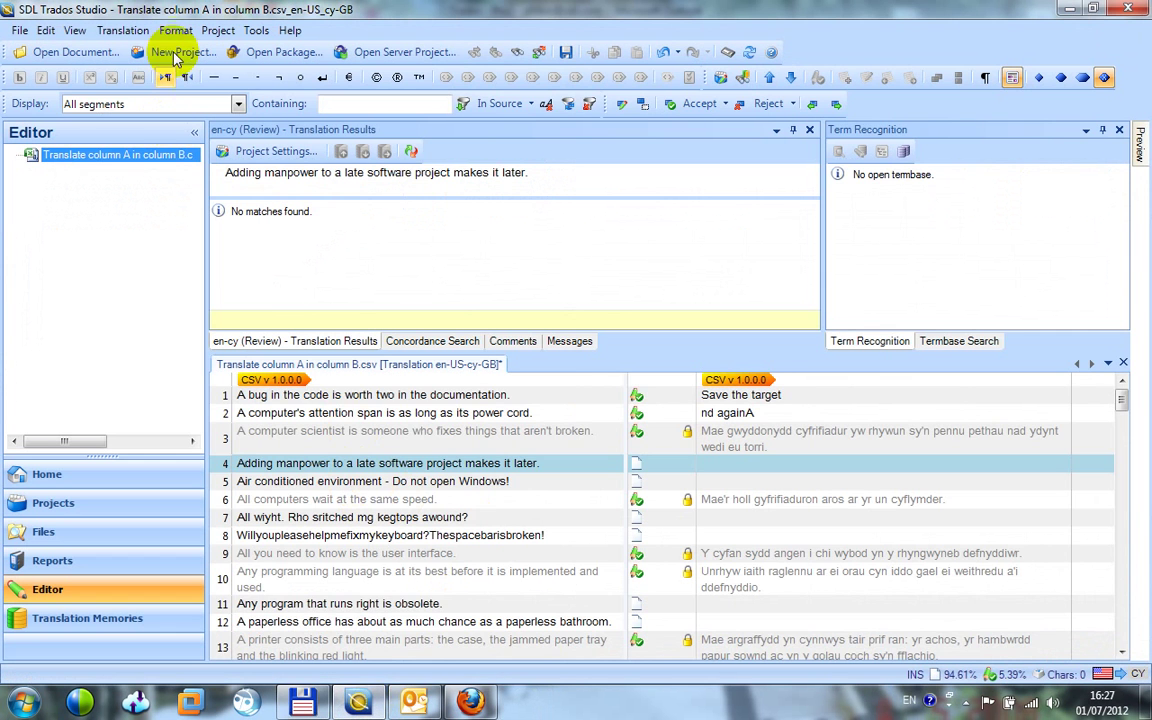
# Collapse the CSV file type and show Tab Delimited Text Format settings: Tab delimiter, columns 1 and 2.
pyautogui.click(252, 31)
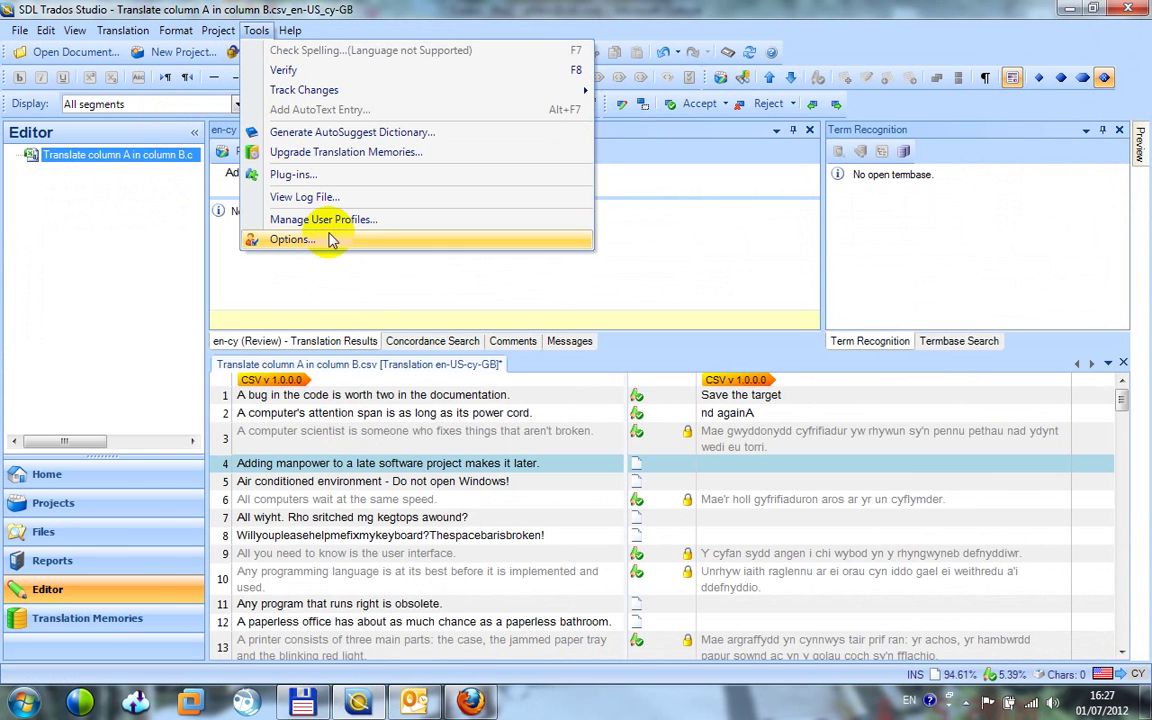
pyautogui.click(295, 237)
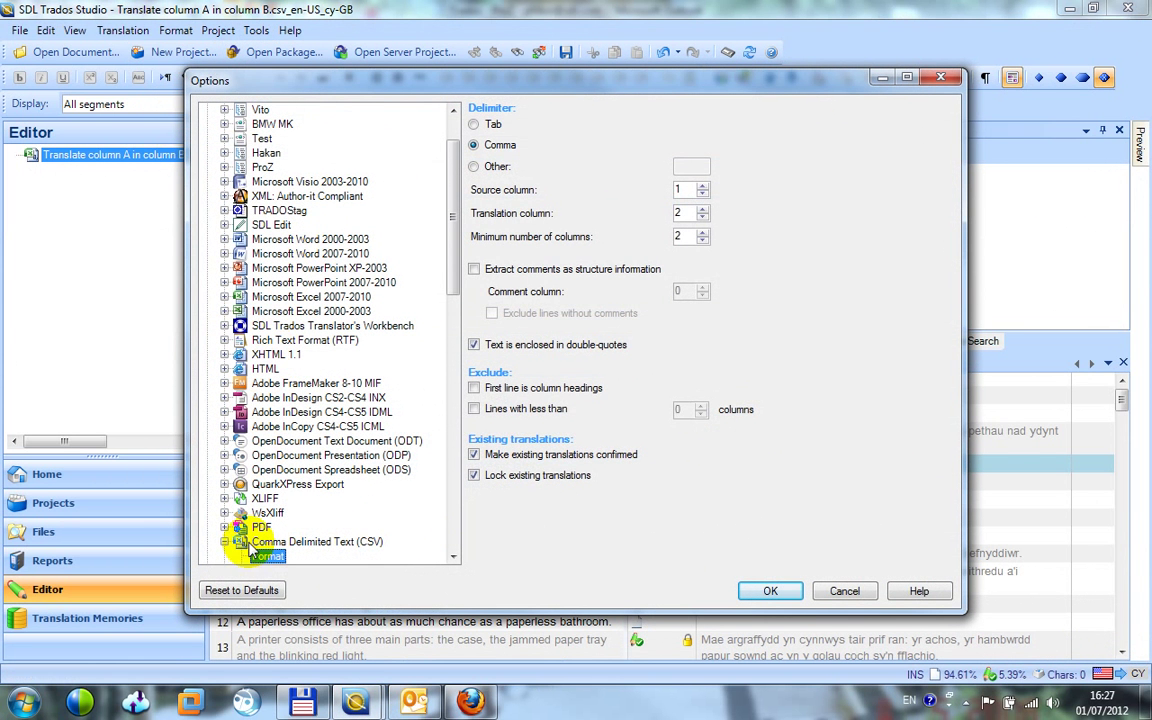
pyautogui.click(232, 541)
pyautogui.click(454, 556)
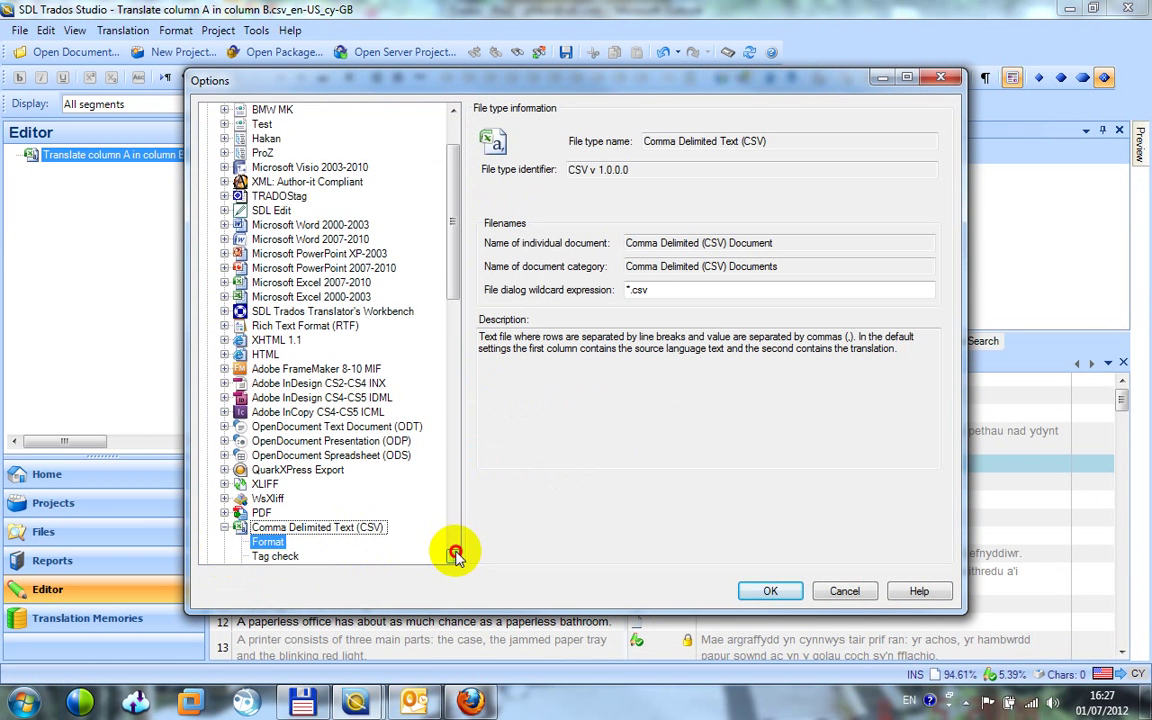
pyautogui.click(454, 556)
pyautogui.click(225, 456)
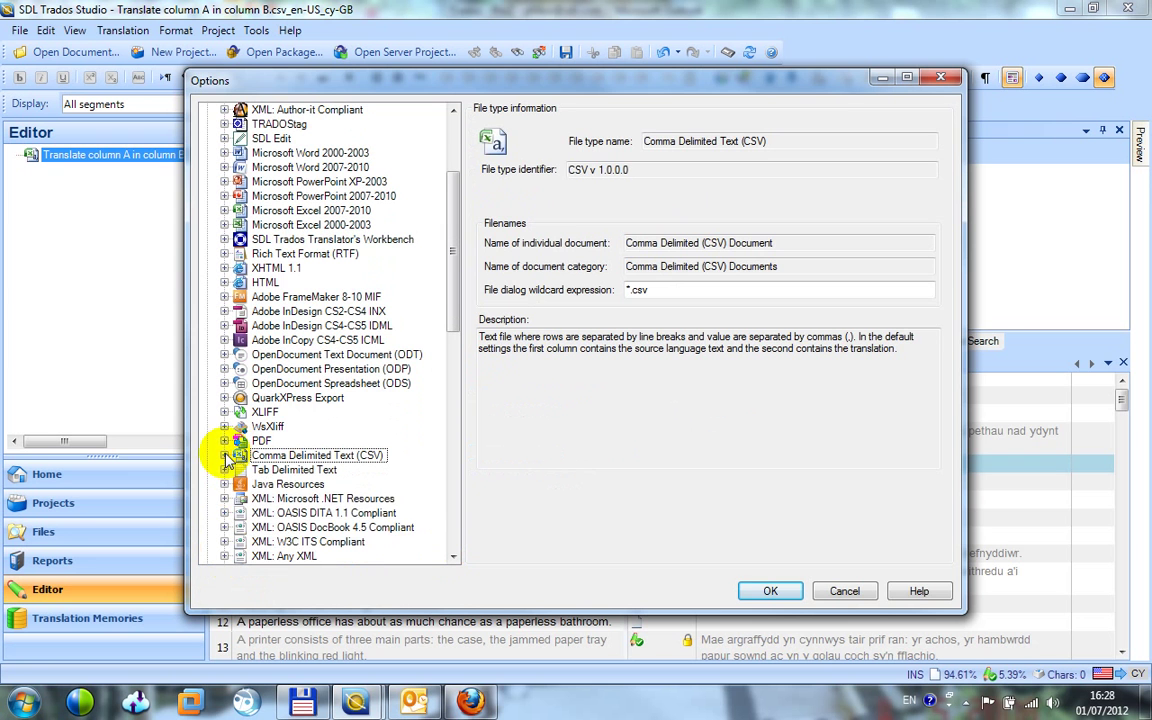
pyautogui.click(225, 470)
pyautogui.click(267, 484)
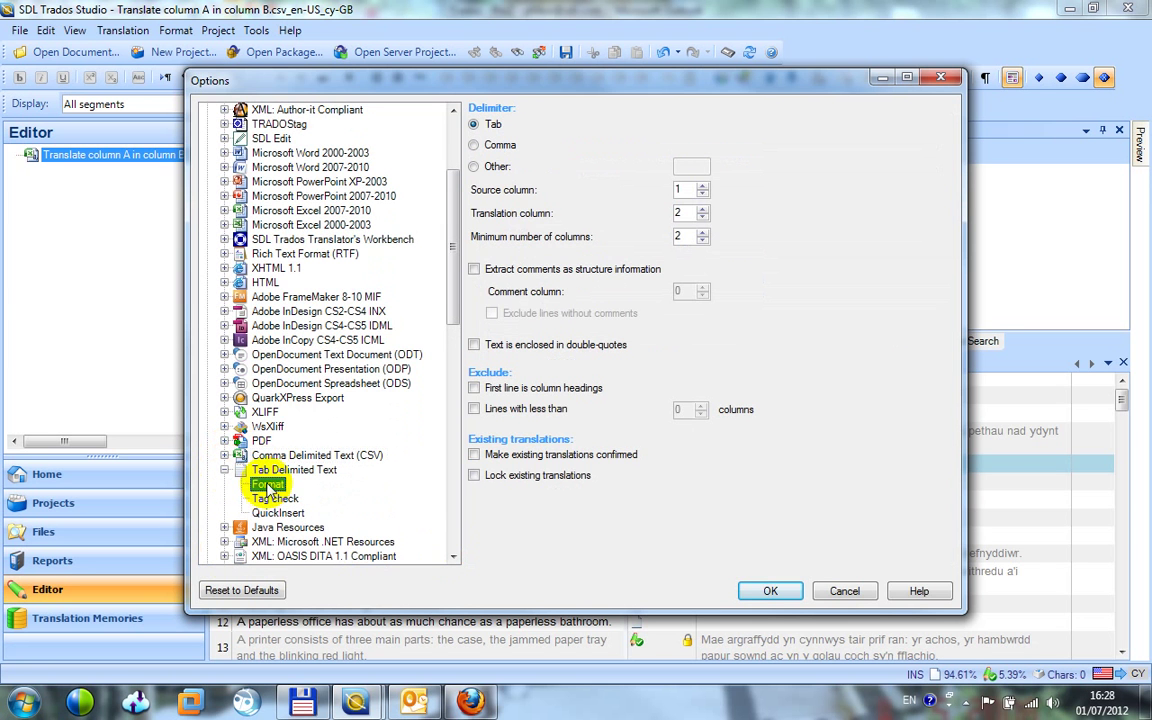